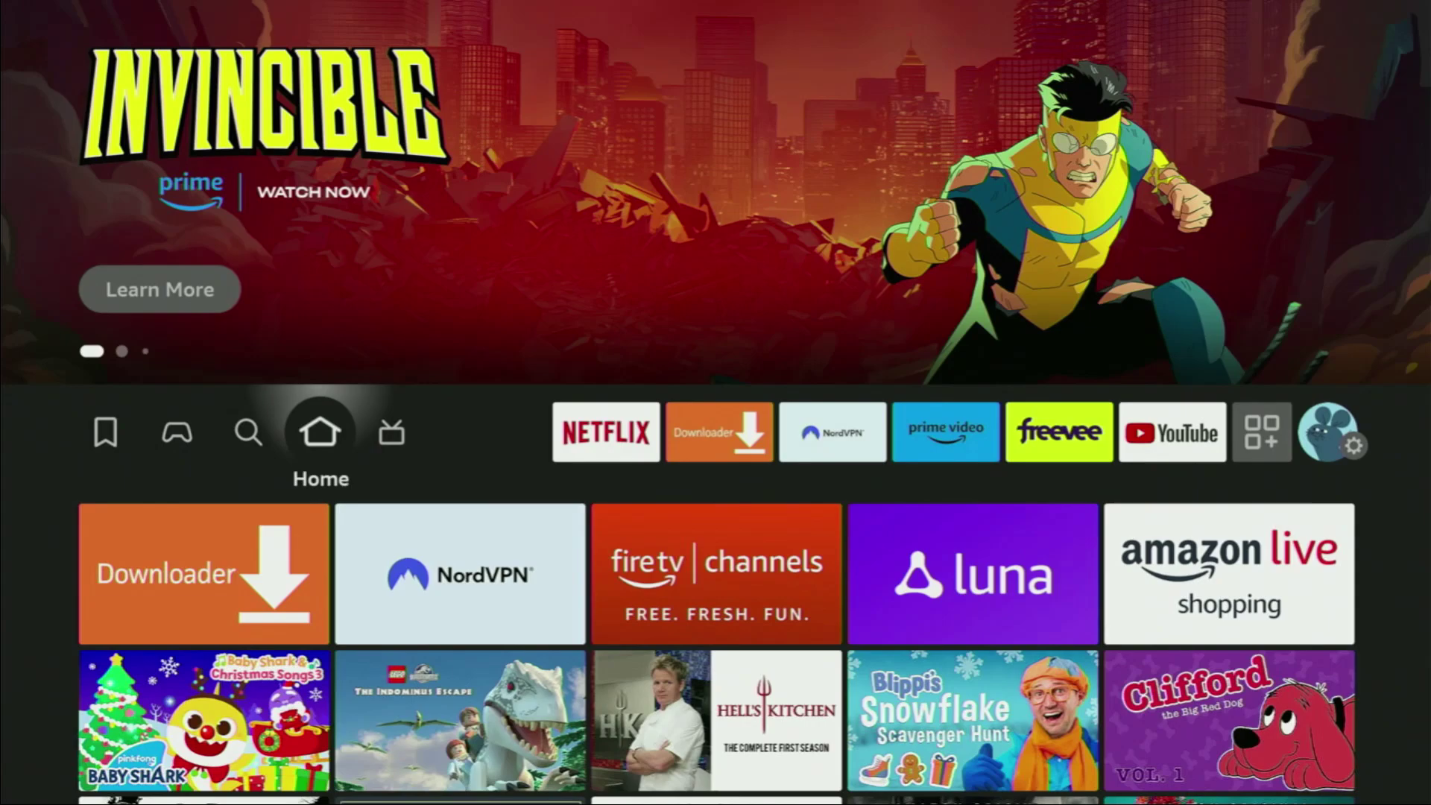
# Step: Focus the magnifier (Find) icon in the top bar to open the Search page
pyautogui.press('Left')
# Step: Enter the letters D and O with the on-screen search keyboard
pyautogui.press('Down')
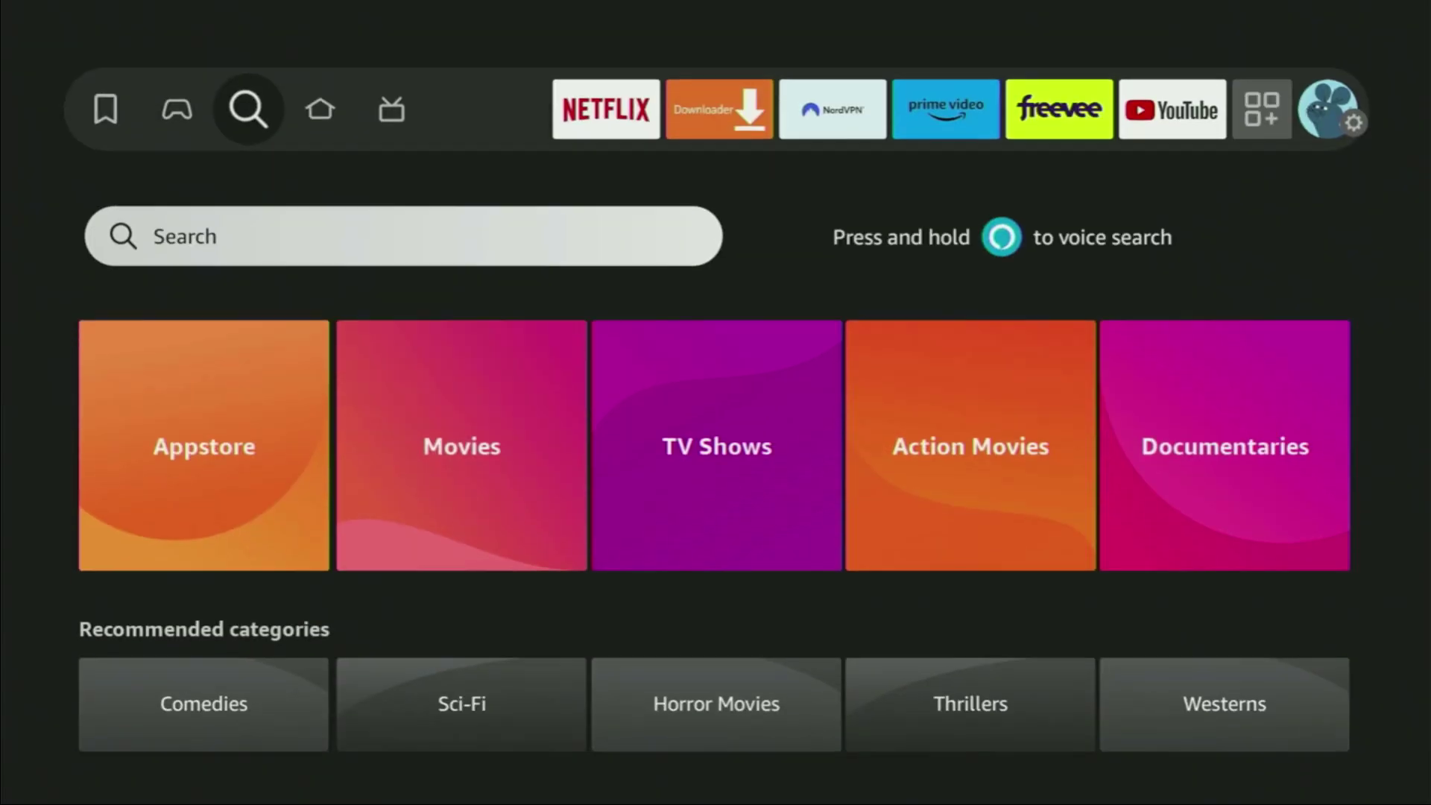
pyautogui.press('Return')
pyautogui.press('Right')
pyautogui.press('Right')
pyautogui.press('Right')
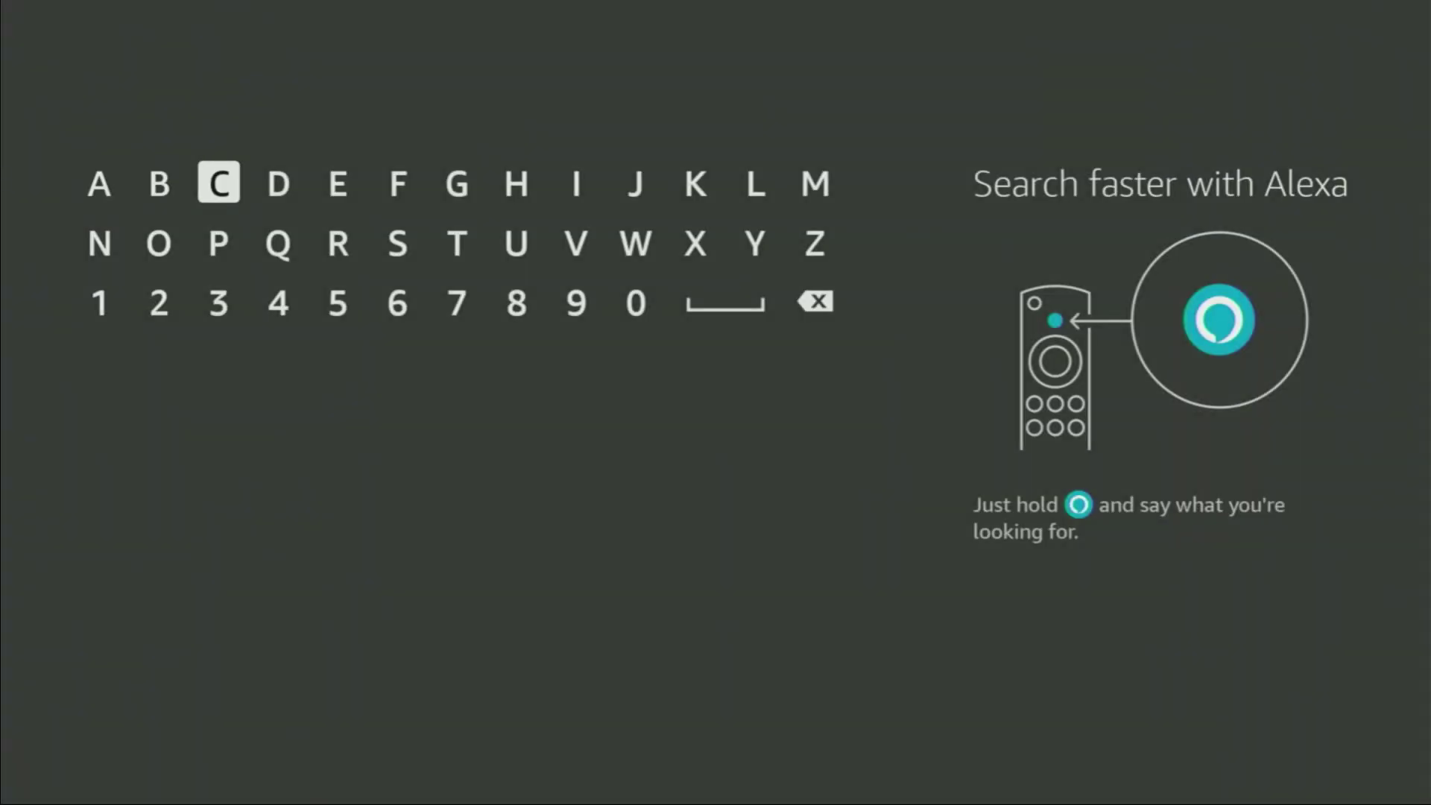
pyautogui.press('Down')
pyautogui.press('Down')
pyautogui.press('Left')
pyautogui.press('Left')
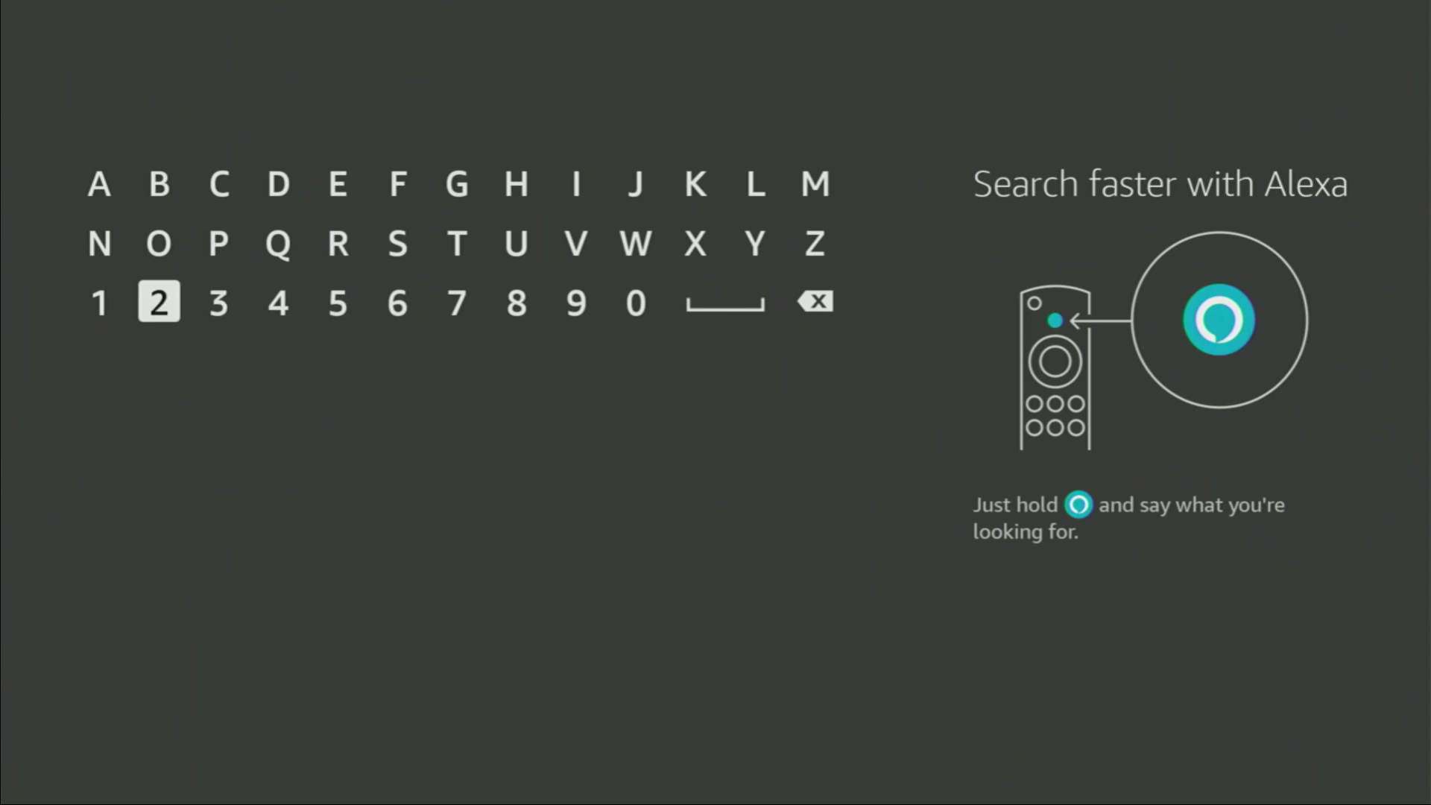
pyautogui.press('Up')
pyautogui.press('Right')
pyautogui.press('Right')
pyautogui.press('Up')
pyautogui.press('Return')
pyautogui.press('Down')
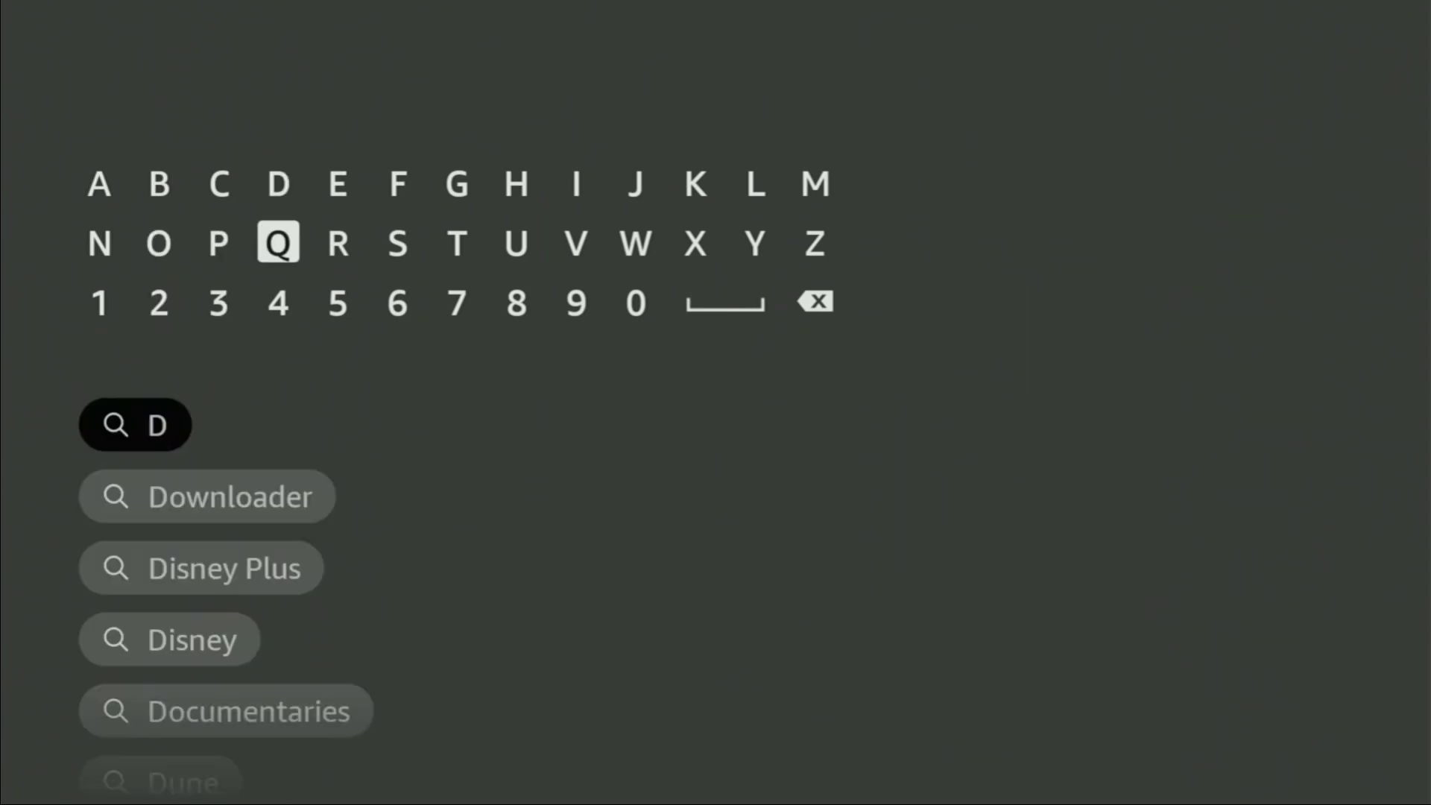
pyautogui.press('Left')
pyautogui.press('Left')
pyautogui.press('Return')
# Step: Pick the Downloader suggestion to list the Downloader app in search results
pyautogui.press('Down')
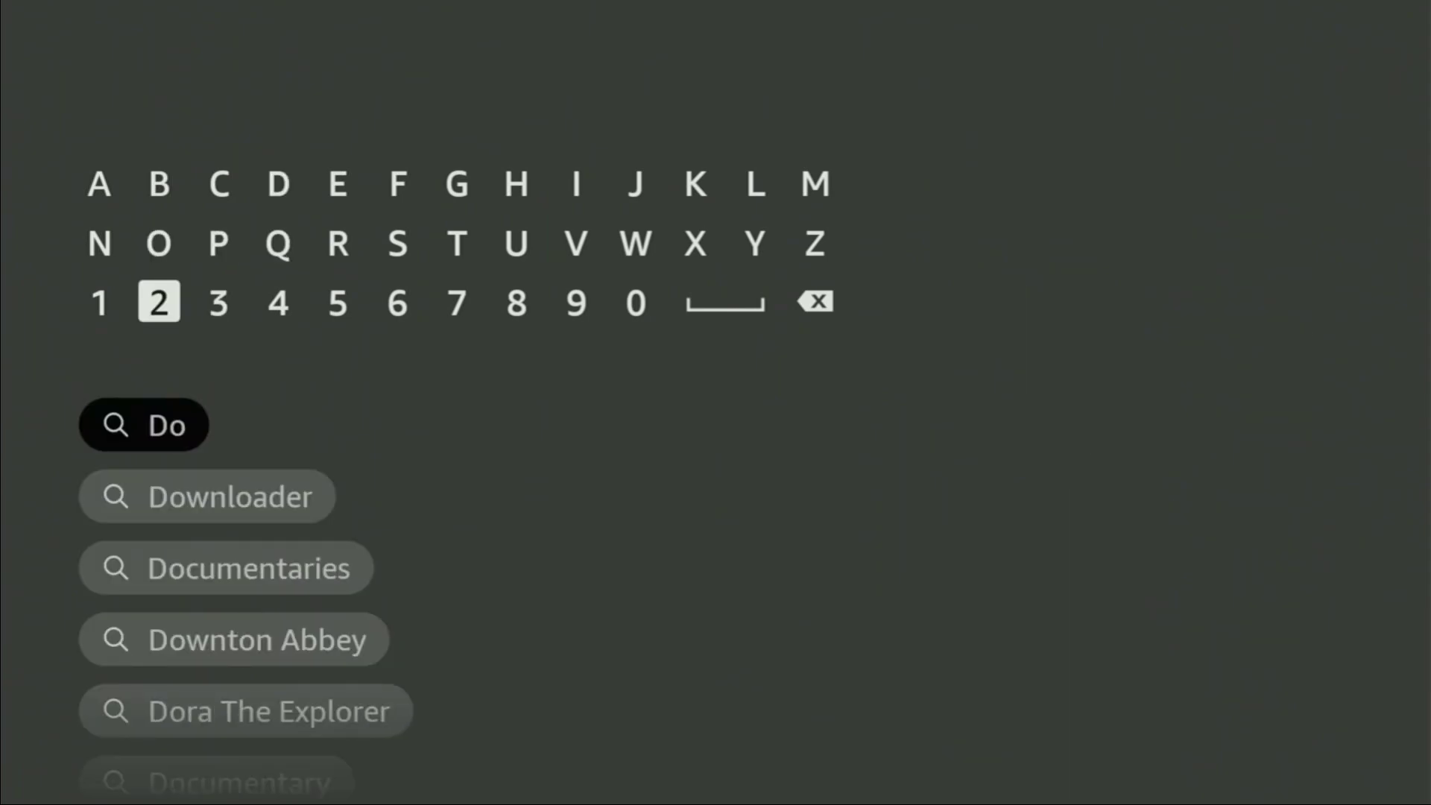
pyautogui.press('Down')
pyautogui.press('Down')
pyautogui.press('Up')
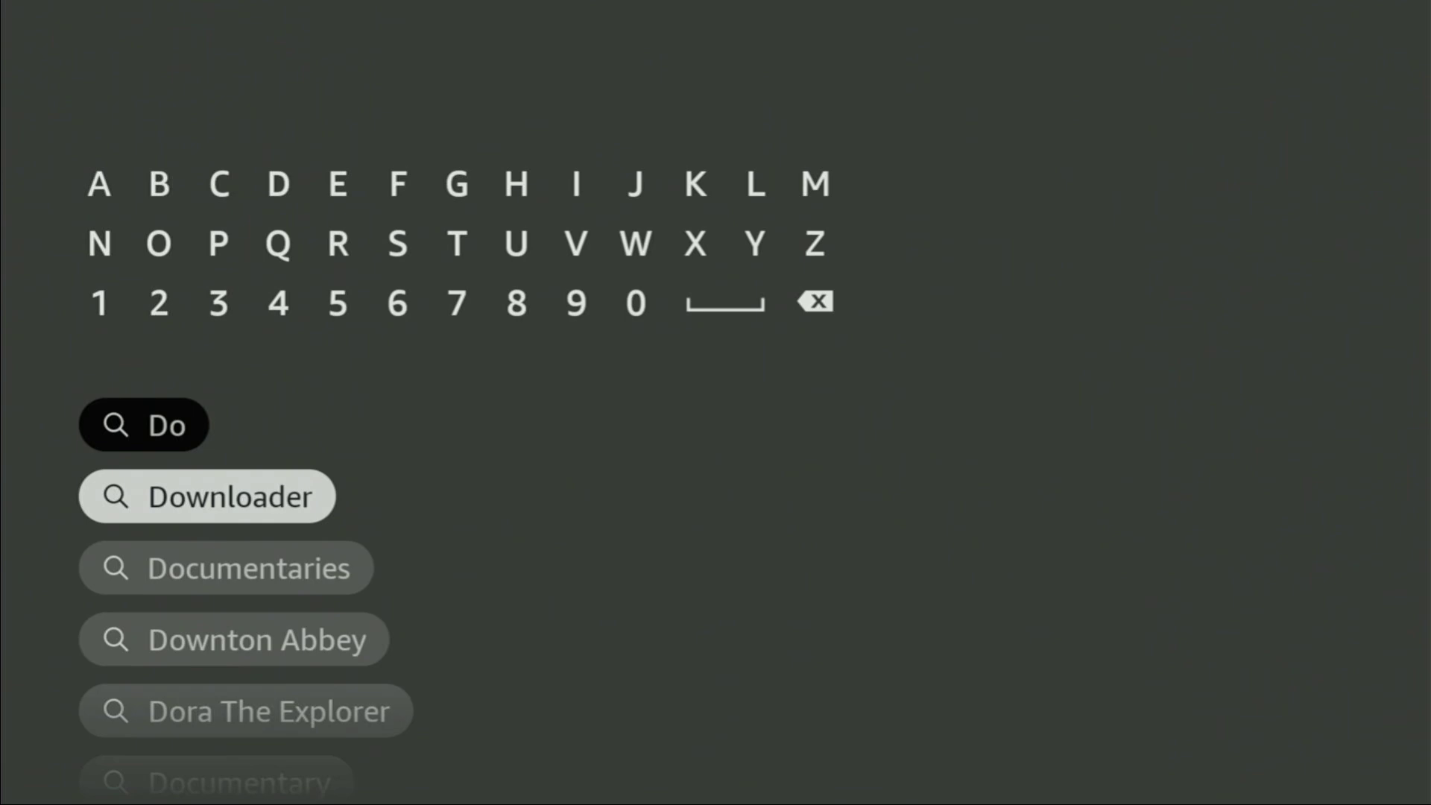
pyautogui.press('Return')
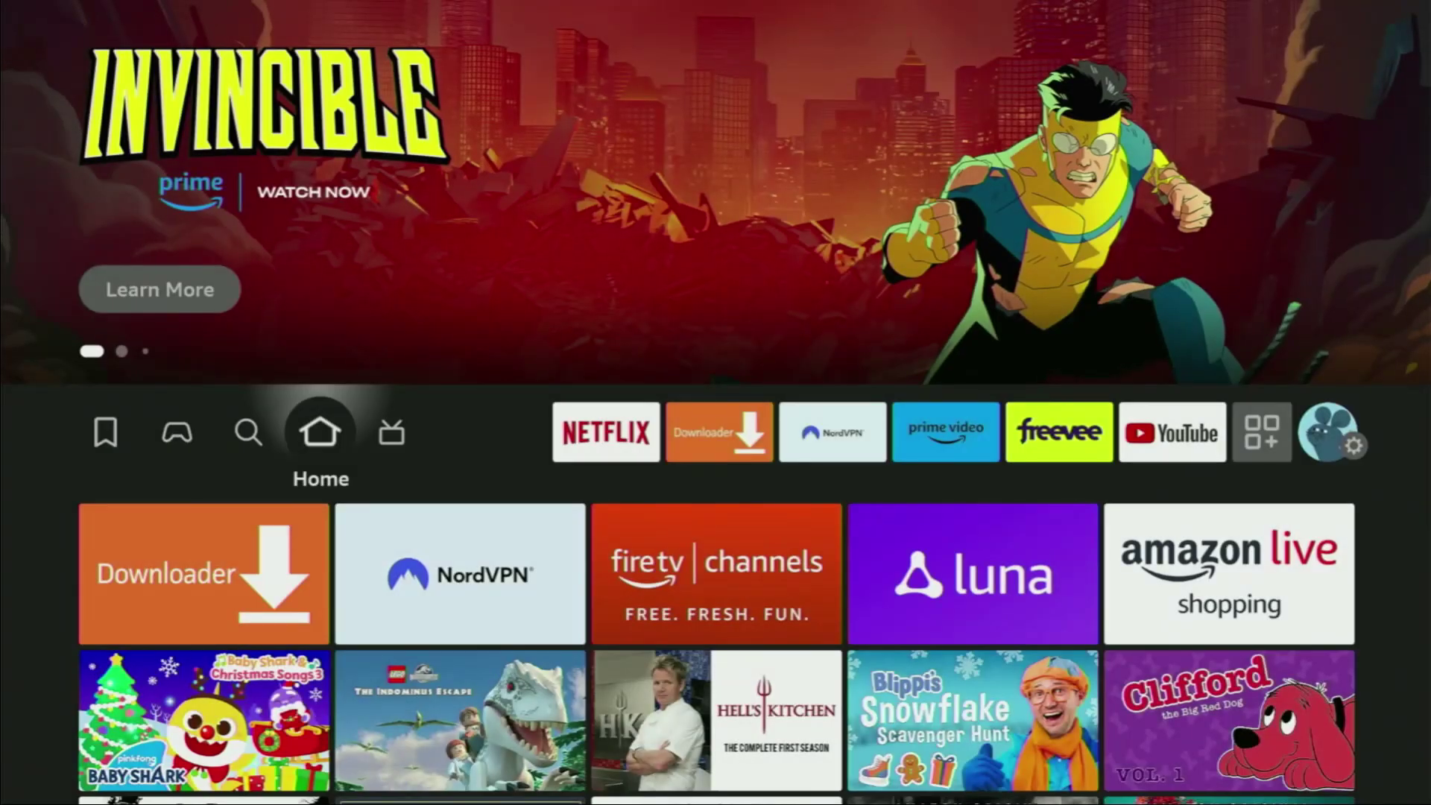
# Step: Open the My Fire TV menu from the settings tiles
pyautogui.press('Right')
pyautogui.press('Right')
pyautogui.press('Right')
pyautogui.press('Right')
pyautogui.press('Right')
pyautogui.press('Right')
pyautogui.press('Right')
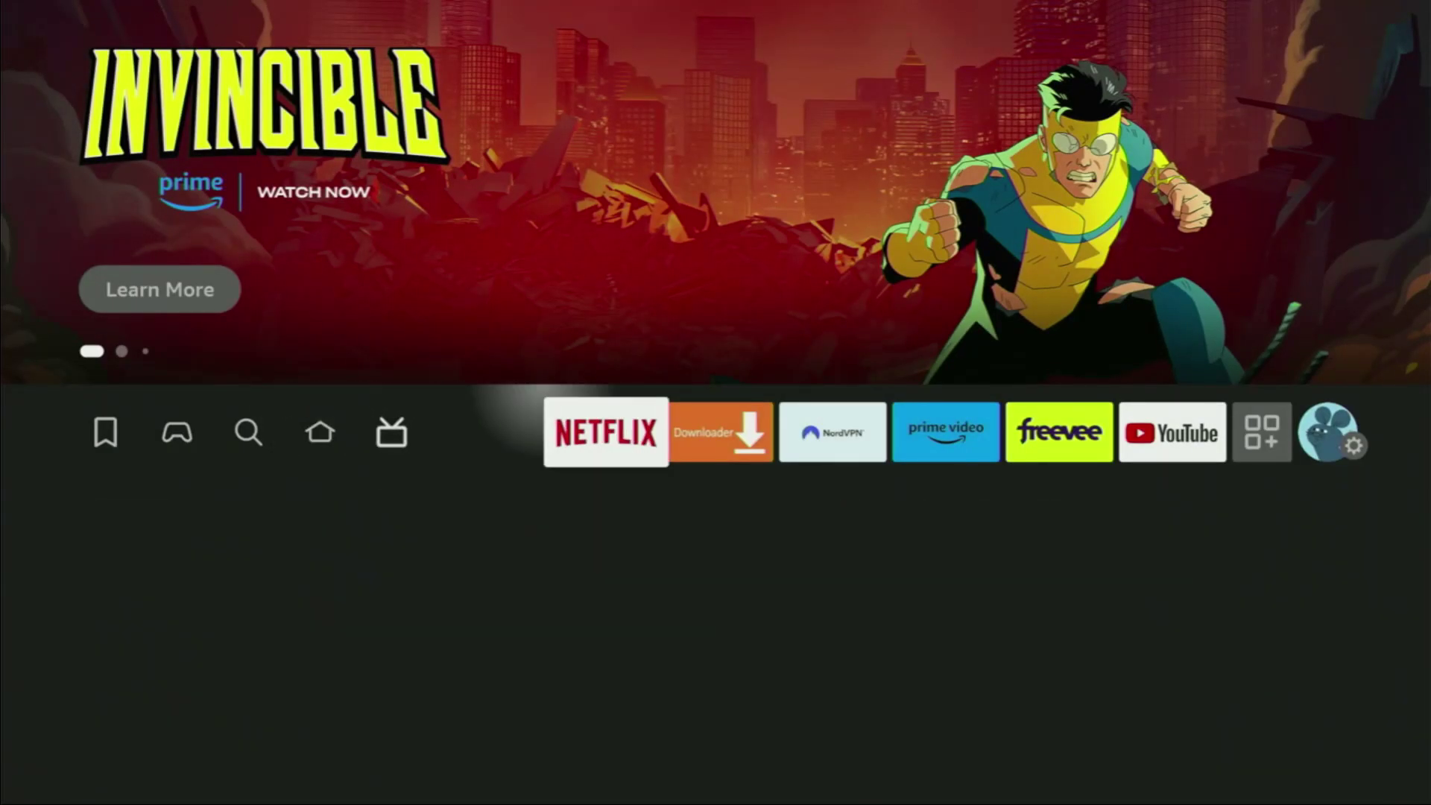
pyautogui.press('Right')
pyautogui.press('Right')
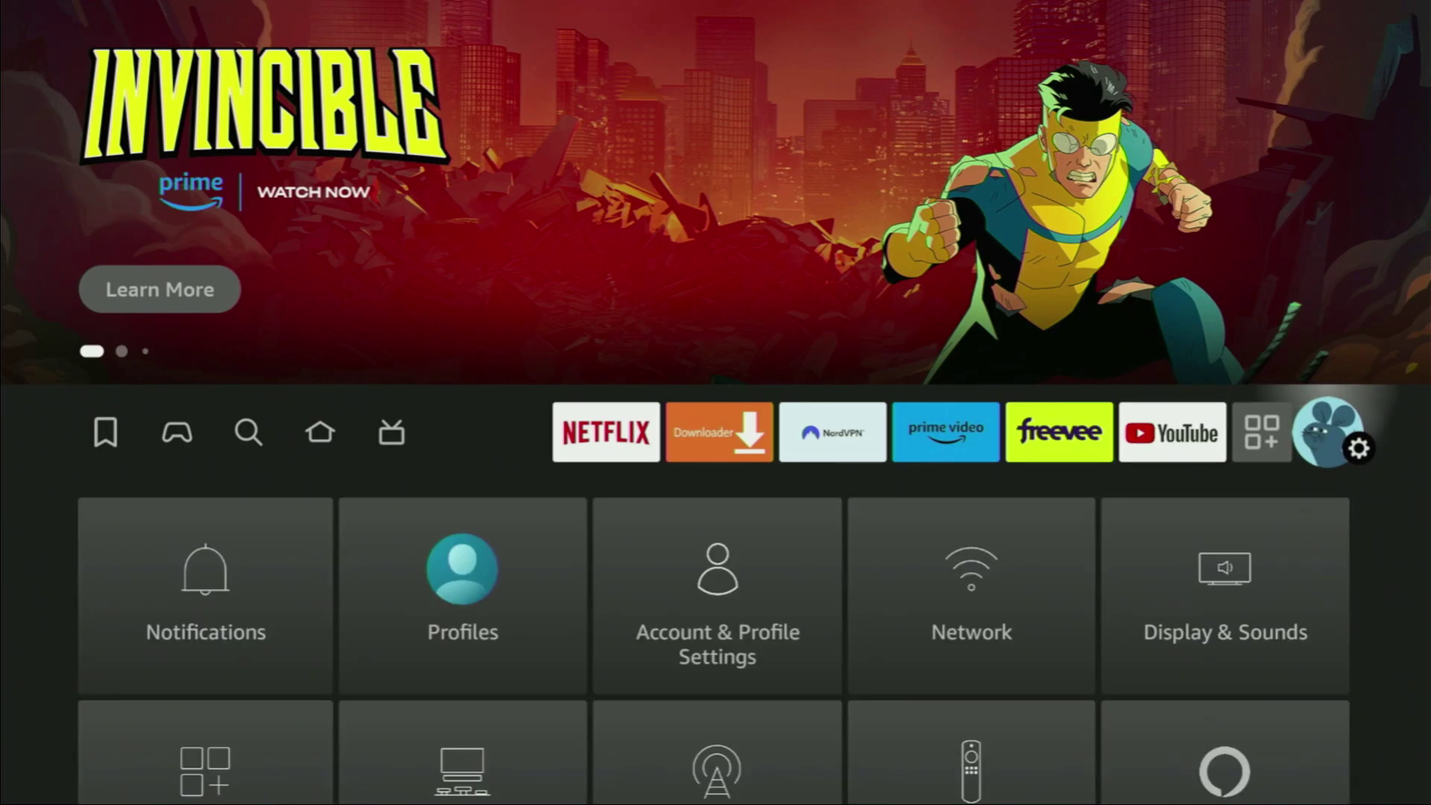
pyautogui.press('Down')
pyautogui.press('Down')
pyautogui.press('Down')
pyautogui.press('Right')
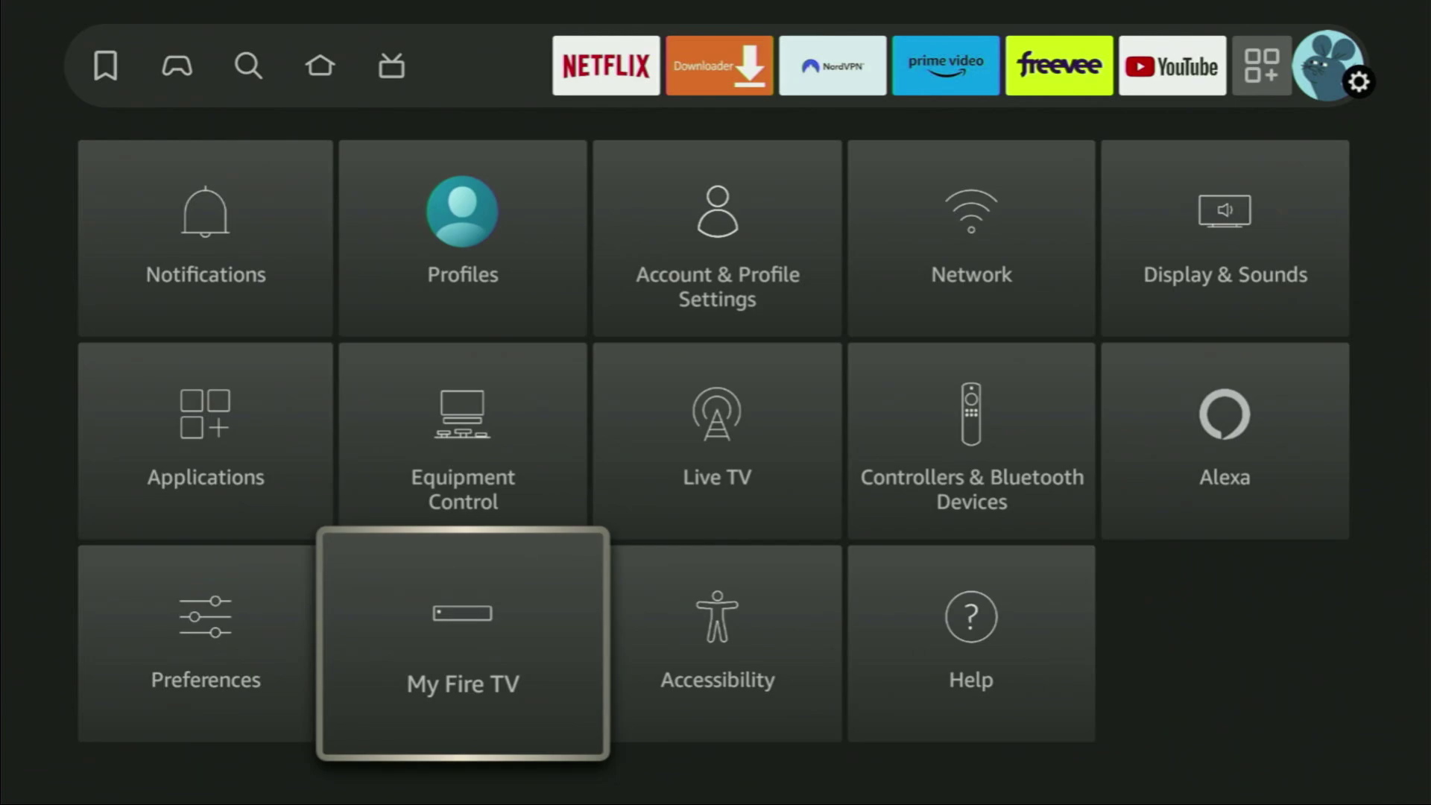
pyautogui.press('Return')
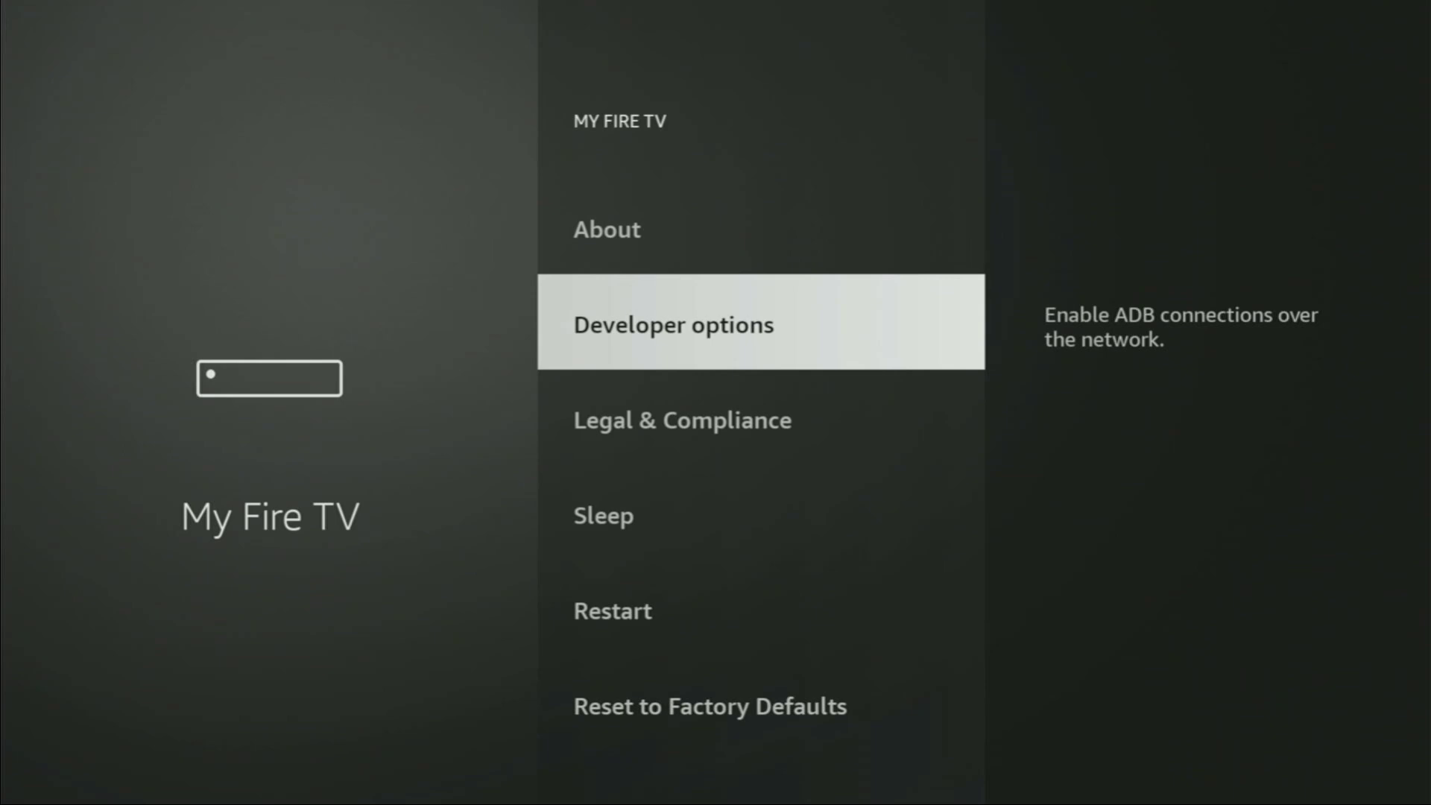
# Step: Confirm developer mode is already unlocked under About, then highlight Developer options
pyautogui.press('Up')
pyautogui.press('Return')
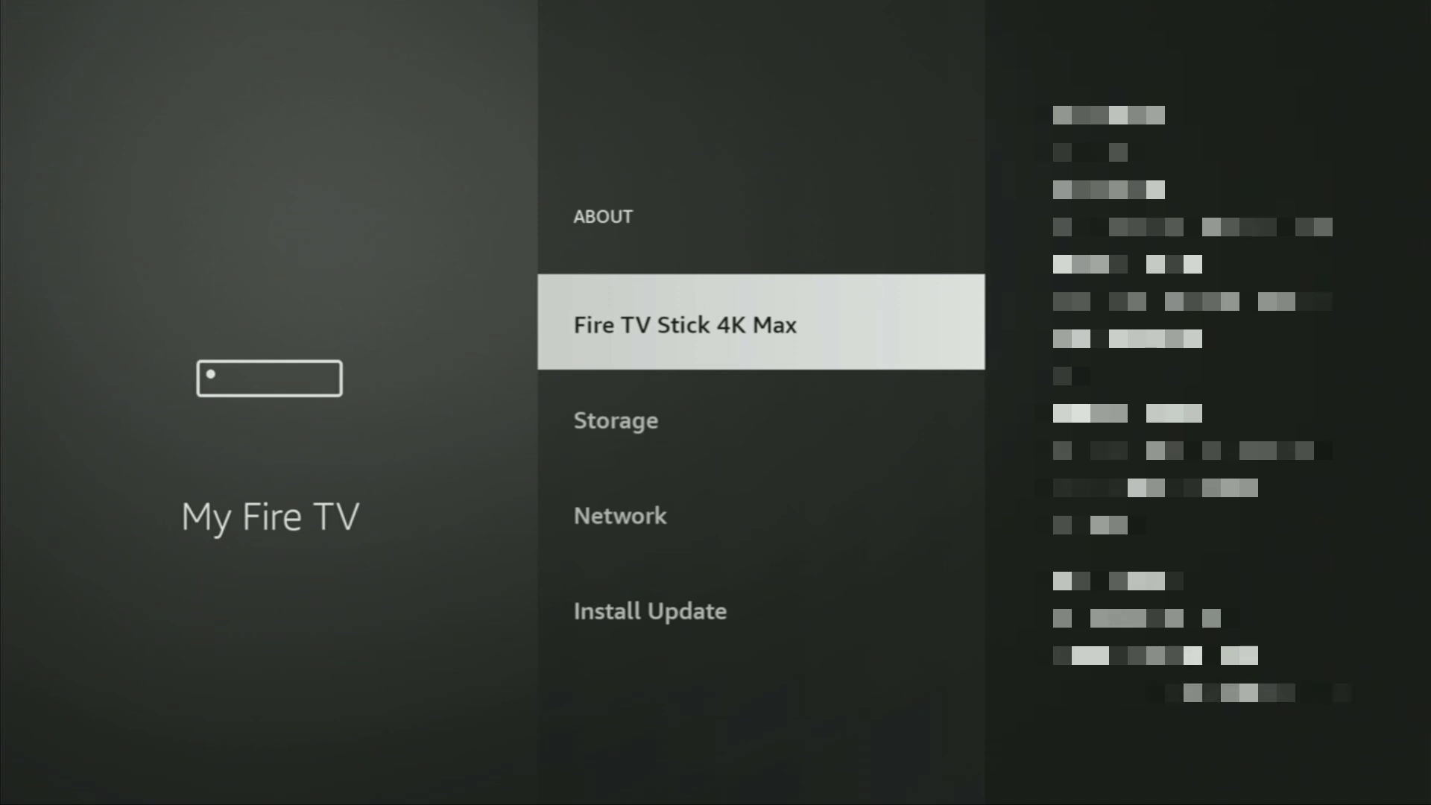
pyautogui.press('Return')
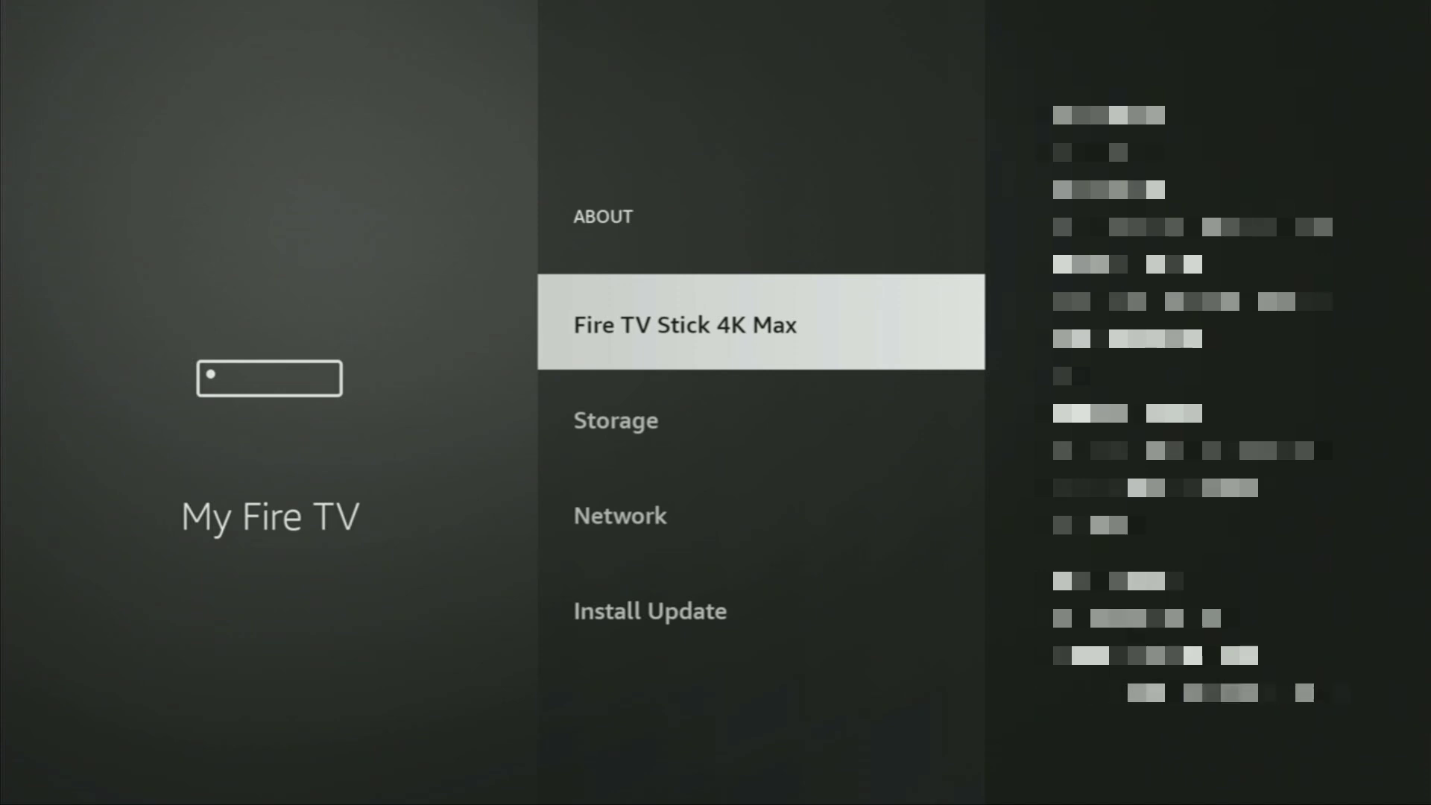
pyautogui.press('Escape')
pyautogui.press('Down')
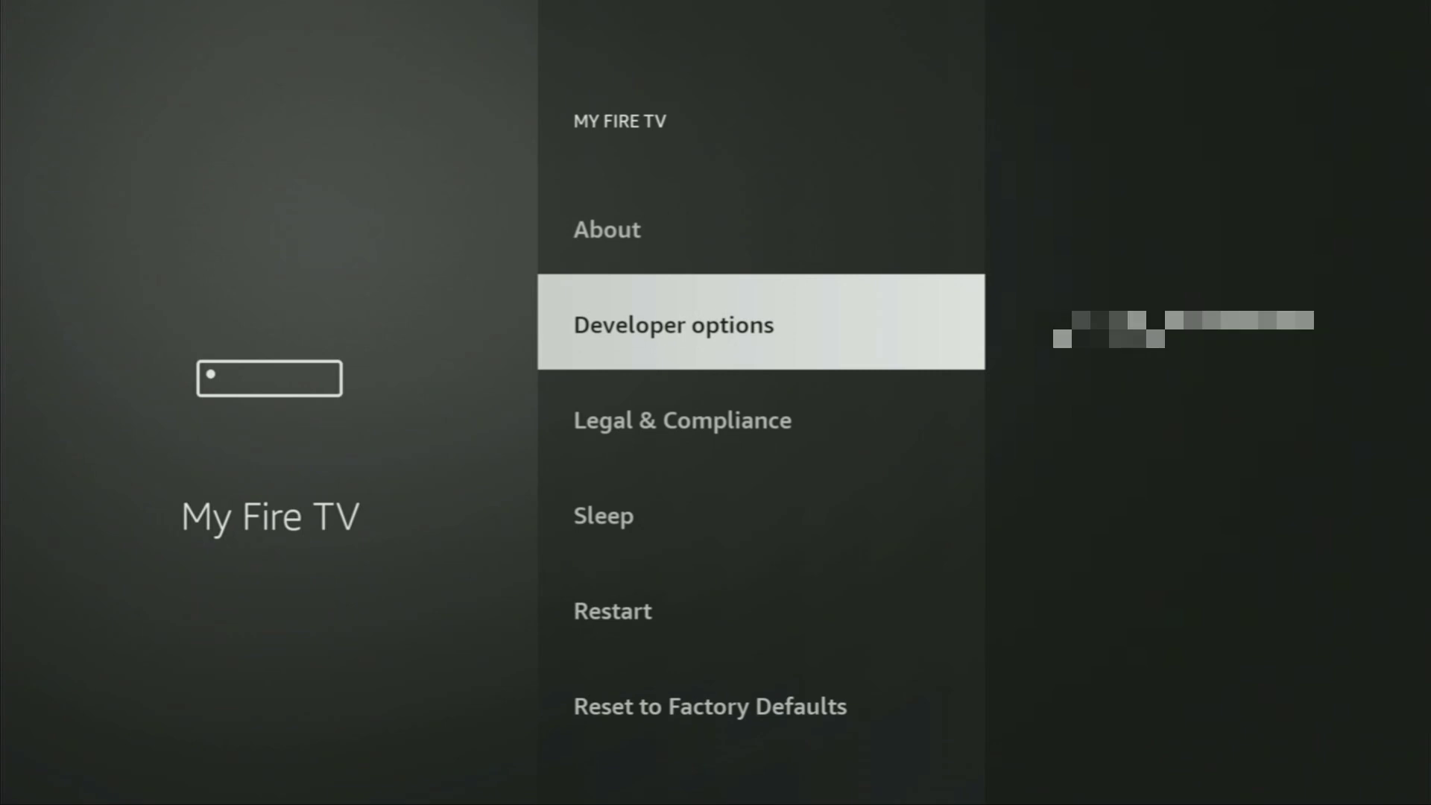
# Step: Turn Downloader's Install unknown apps permission ON in Developer options, then go Home
pyautogui.press('Return')
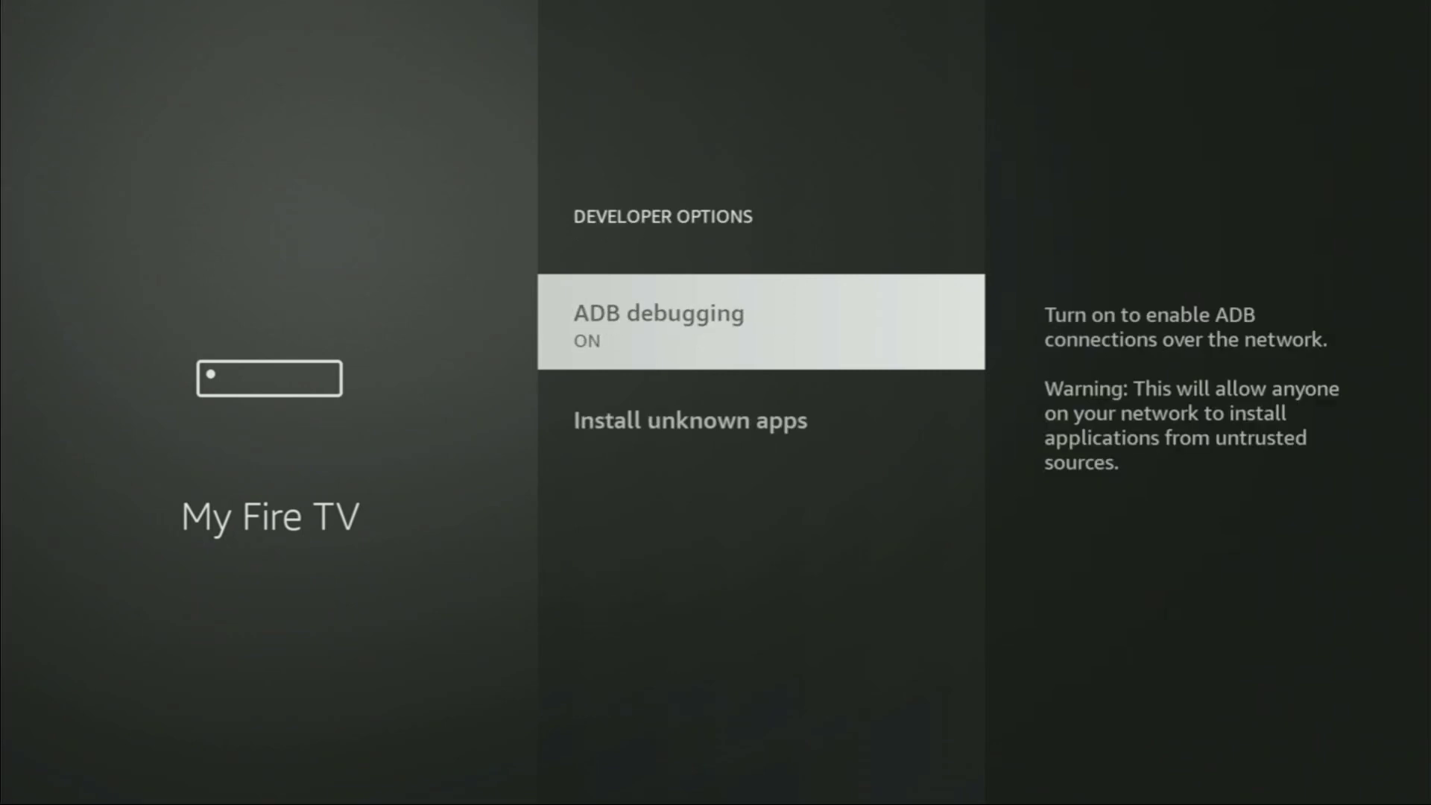
pyautogui.press('Down')
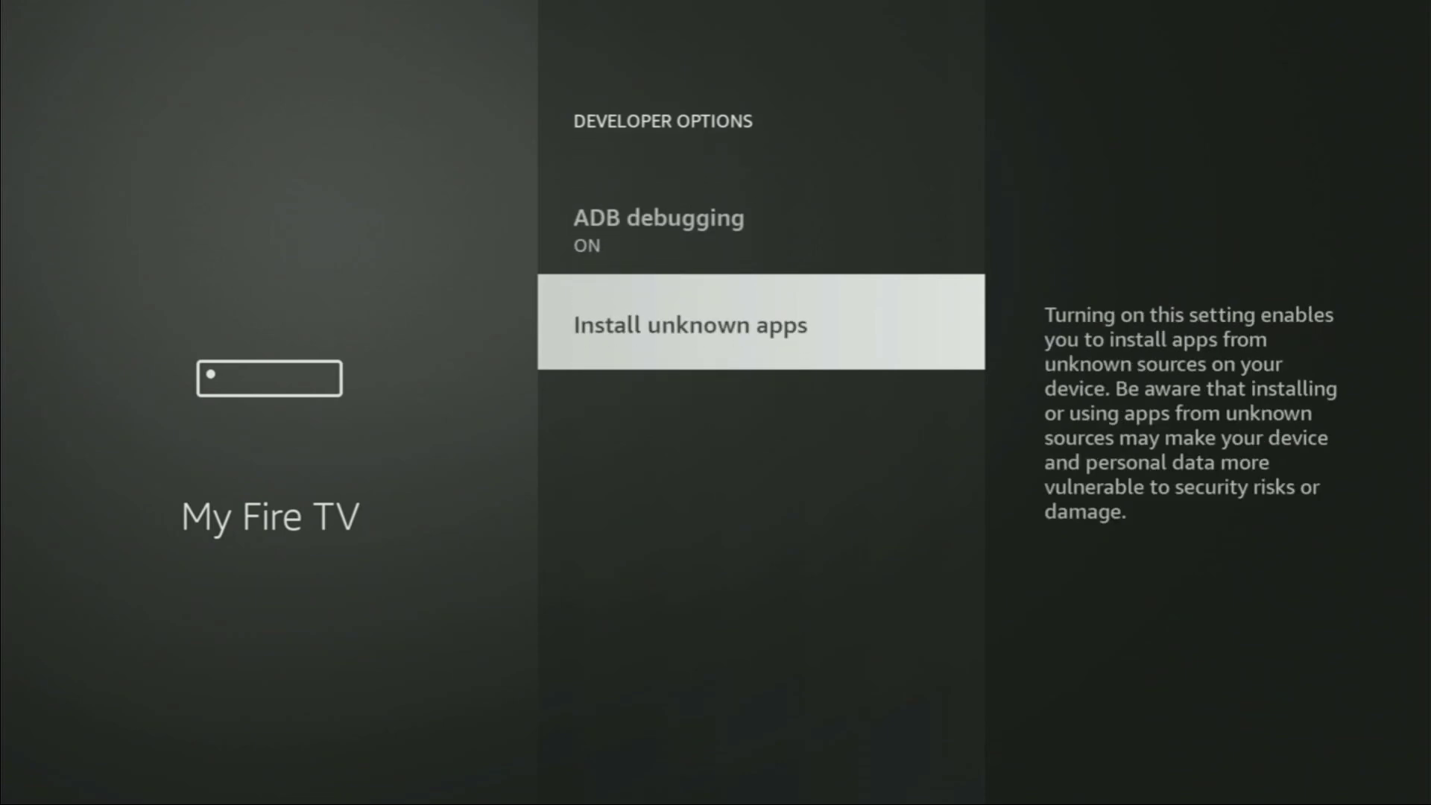
pyautogui.press('Return')
pyautogui.press('Return')
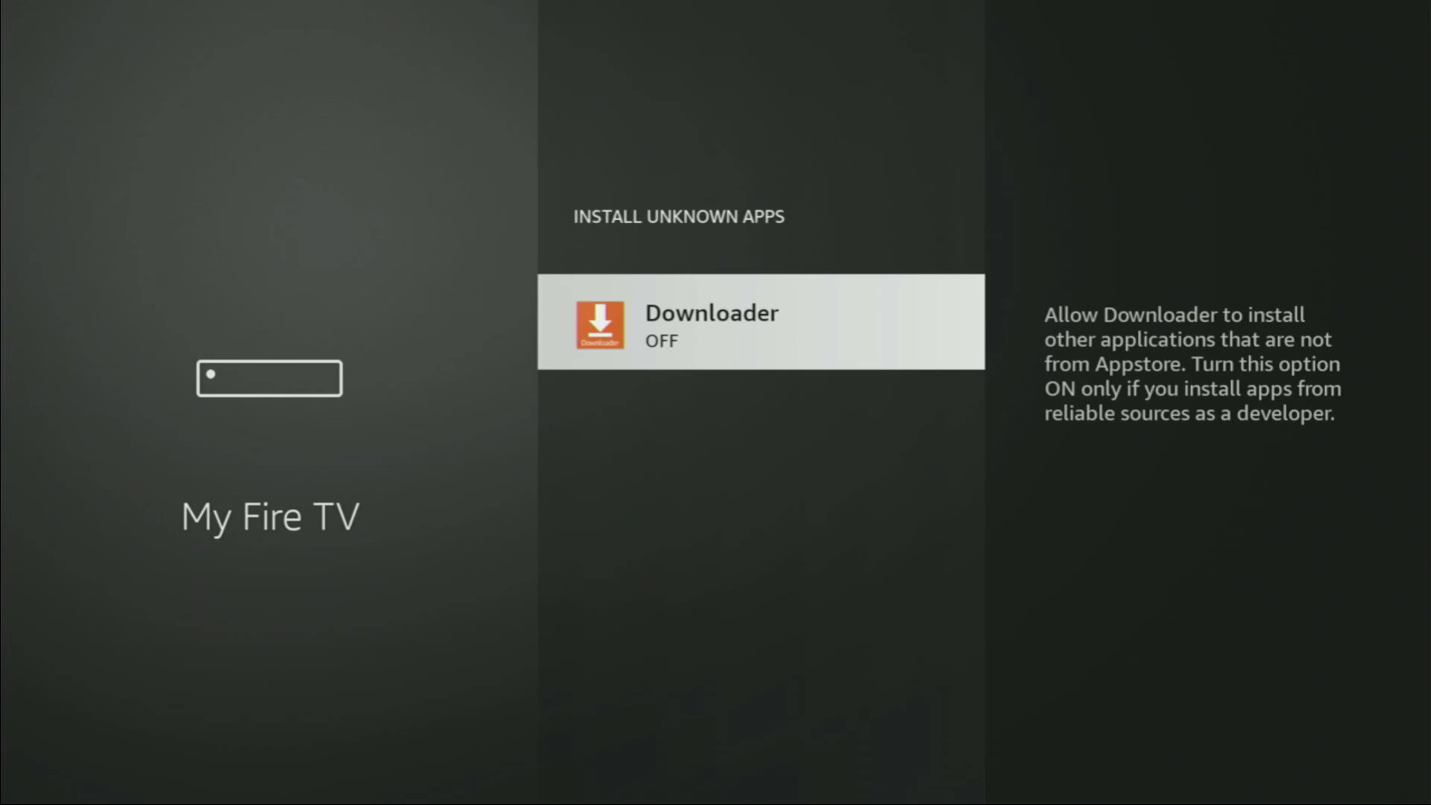
pyautogui.press('Return')
pyautogui.press('Home')
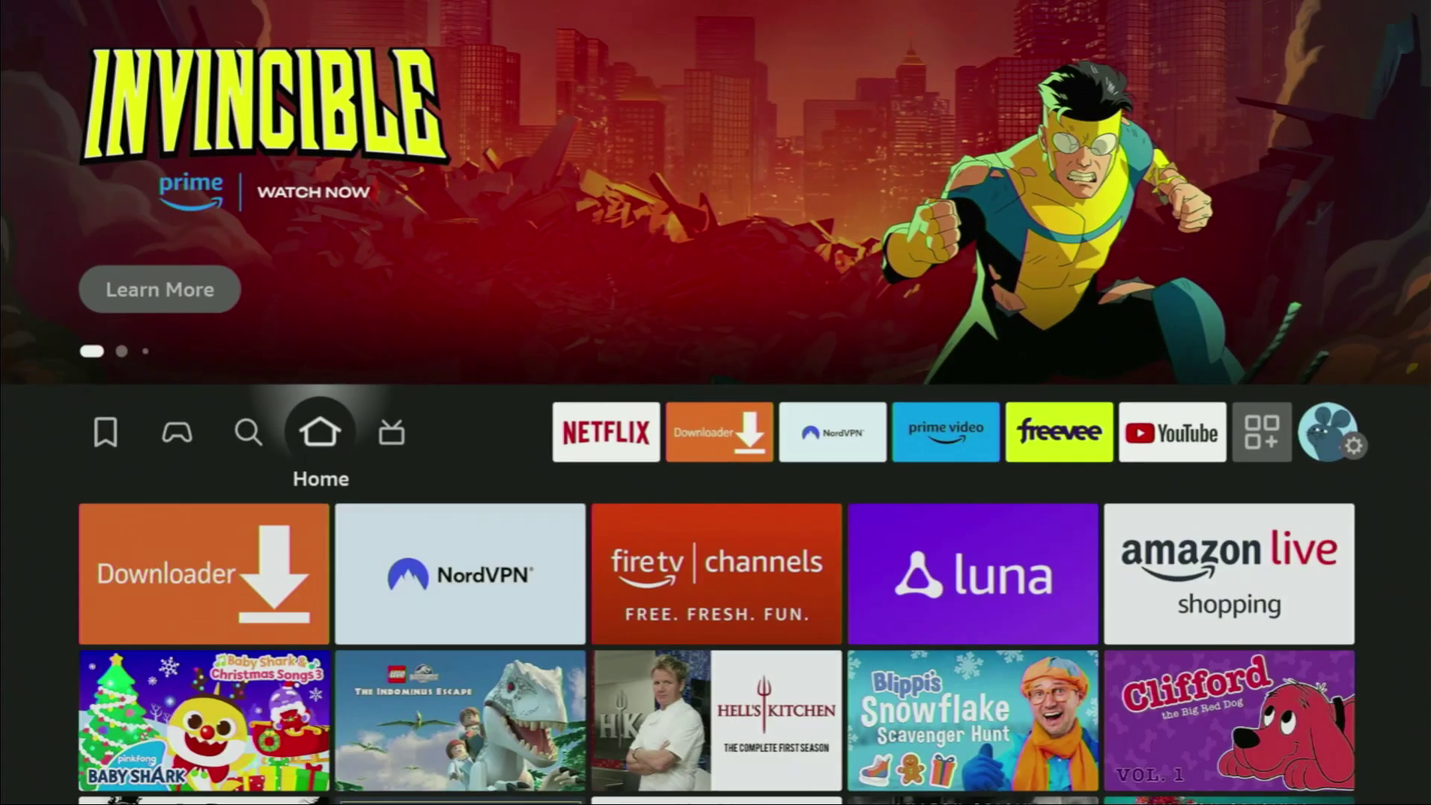
# Step: Launch the NordVPN tile from Your Apps & Channels
pyautogui.press('Right')
pyautogui.press('Right')
pyautogui.press('Right')
pyautogui.press('Right')
pyautogui.press('Right')
pyautogui.press('Right')
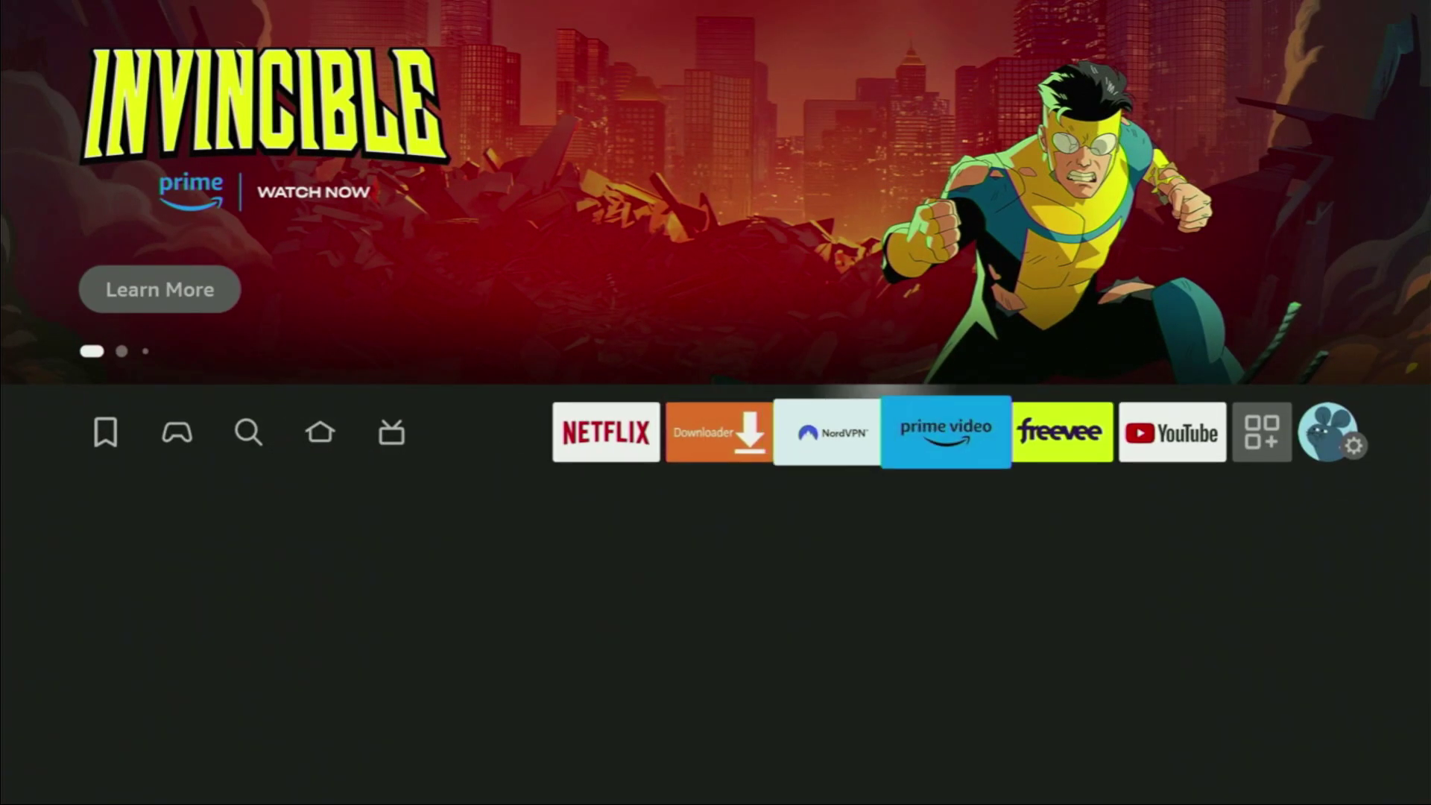
pyautogui.press('Return')
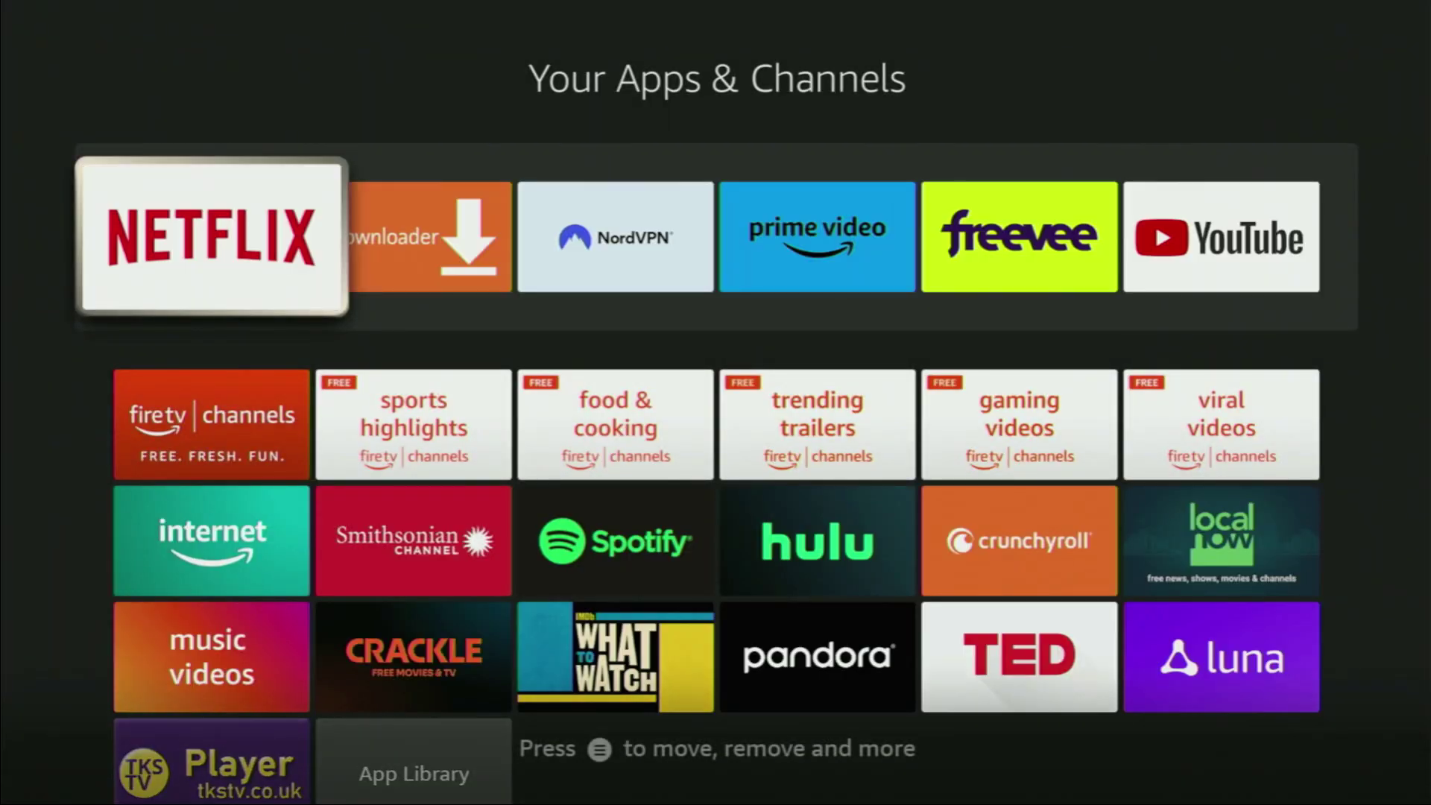
pyautogui.press('Right')
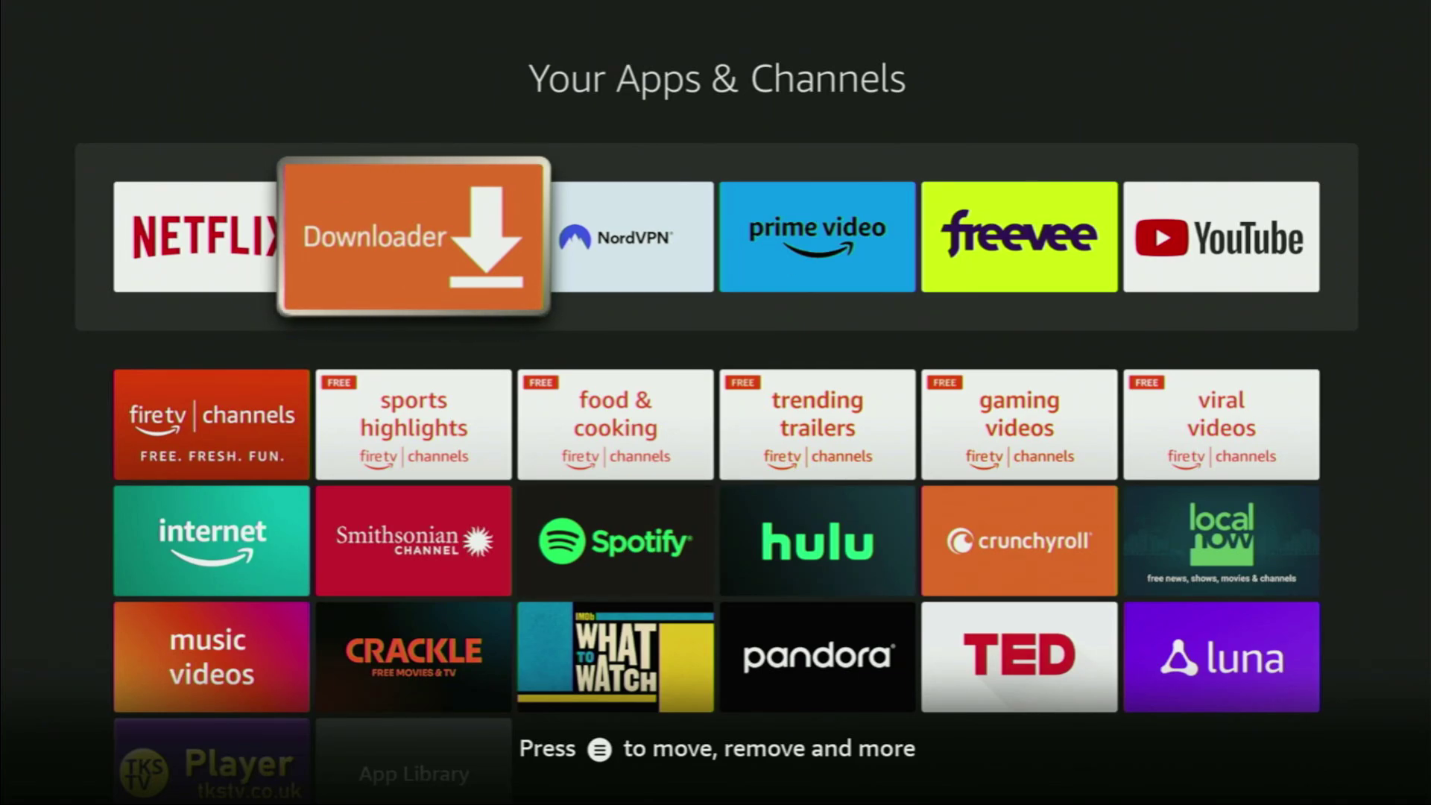
pyautogui.press('Right')
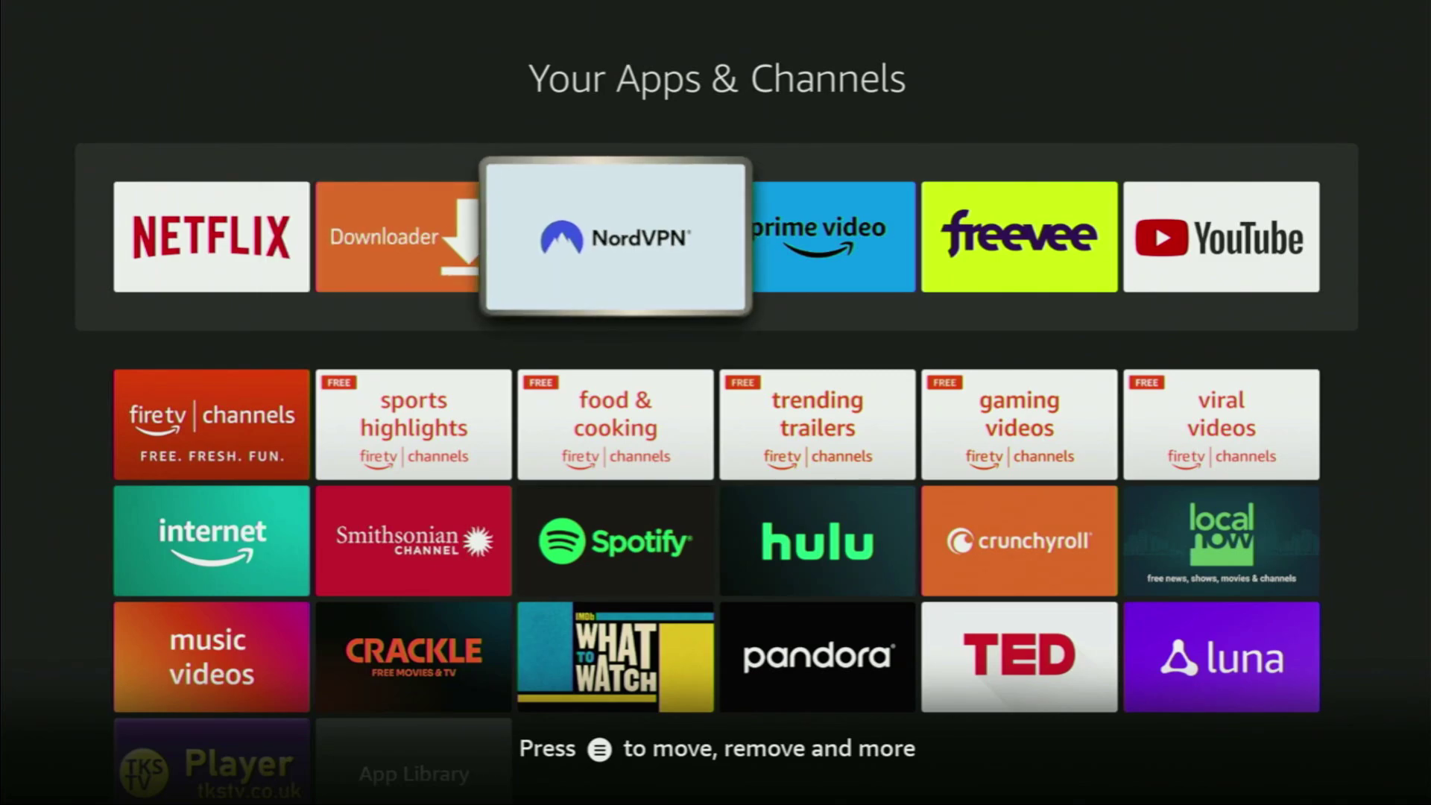
pyautogui.press('Return')
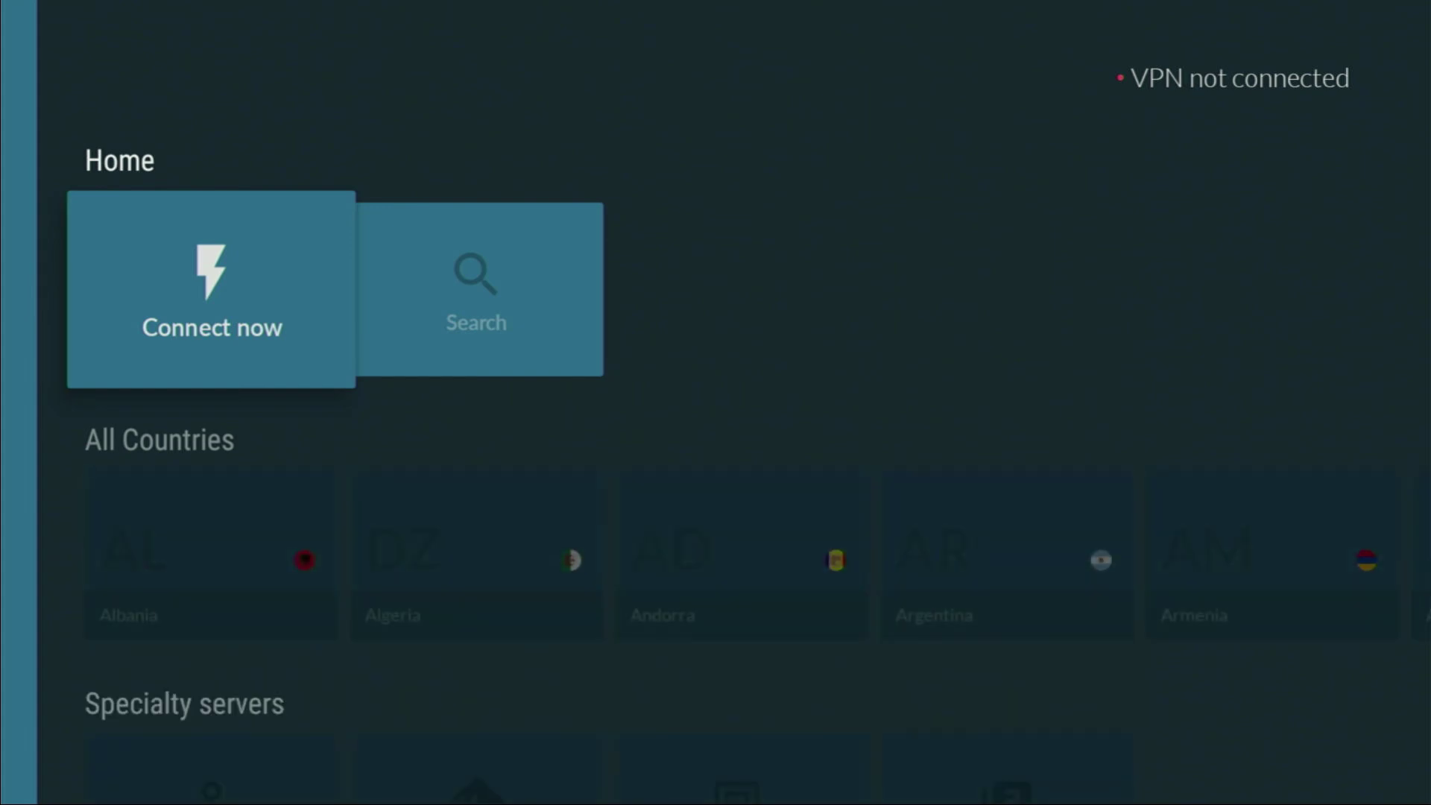
# Step: Browse the country list and connect via the United Kingdom 'Fastest server' quick-connect tile
pyautogui.press('Down')
pyautogui.press('Right')
pyautogui.press('Right')
pyautogui.press('Right')
pyautogui.press('Right')
pyautogui.press('Right')
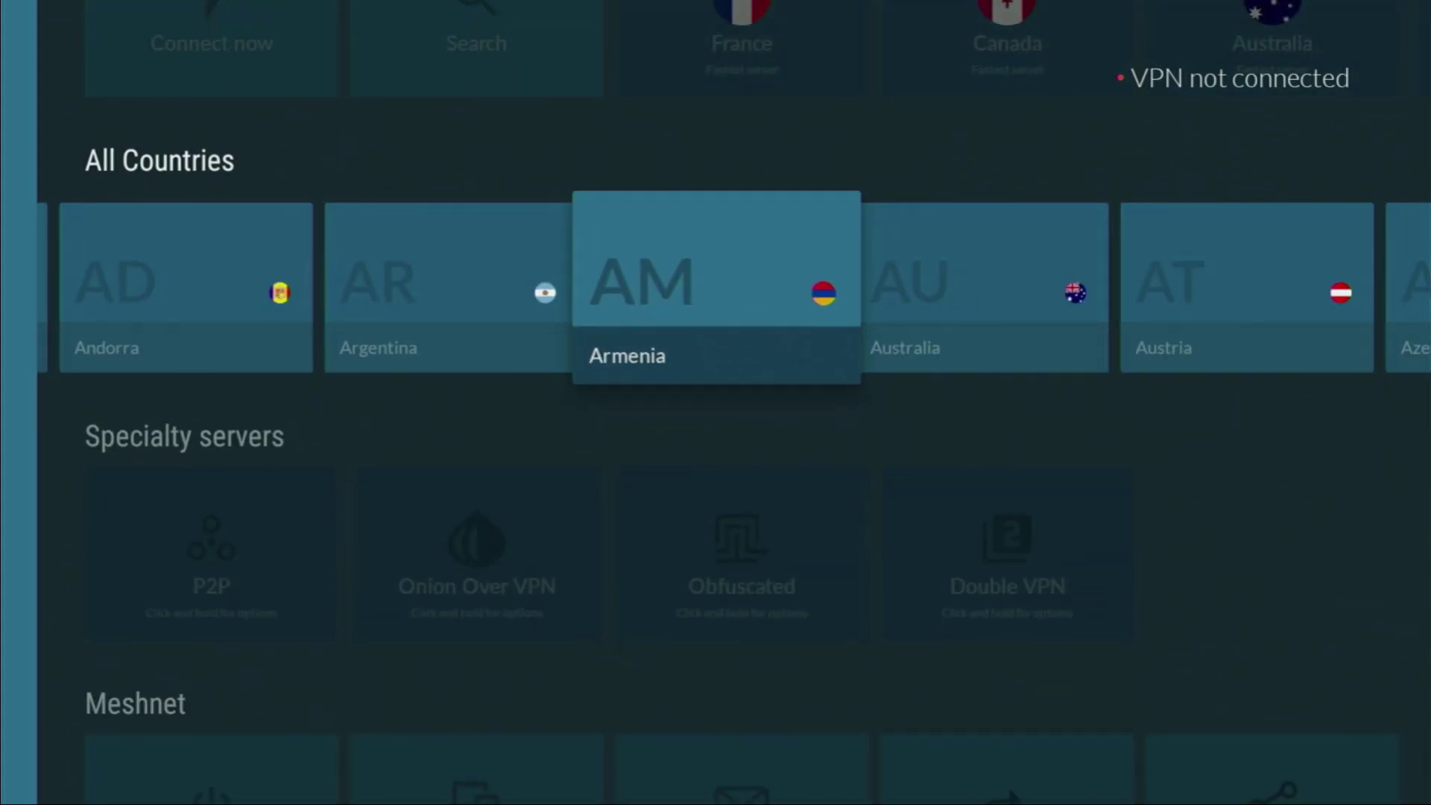
pyautogui.press('Right')
pyautogui.press('Right')
pyautogui.press('Right')
pyautogui.press('Right')
pyautogui.press('Right')
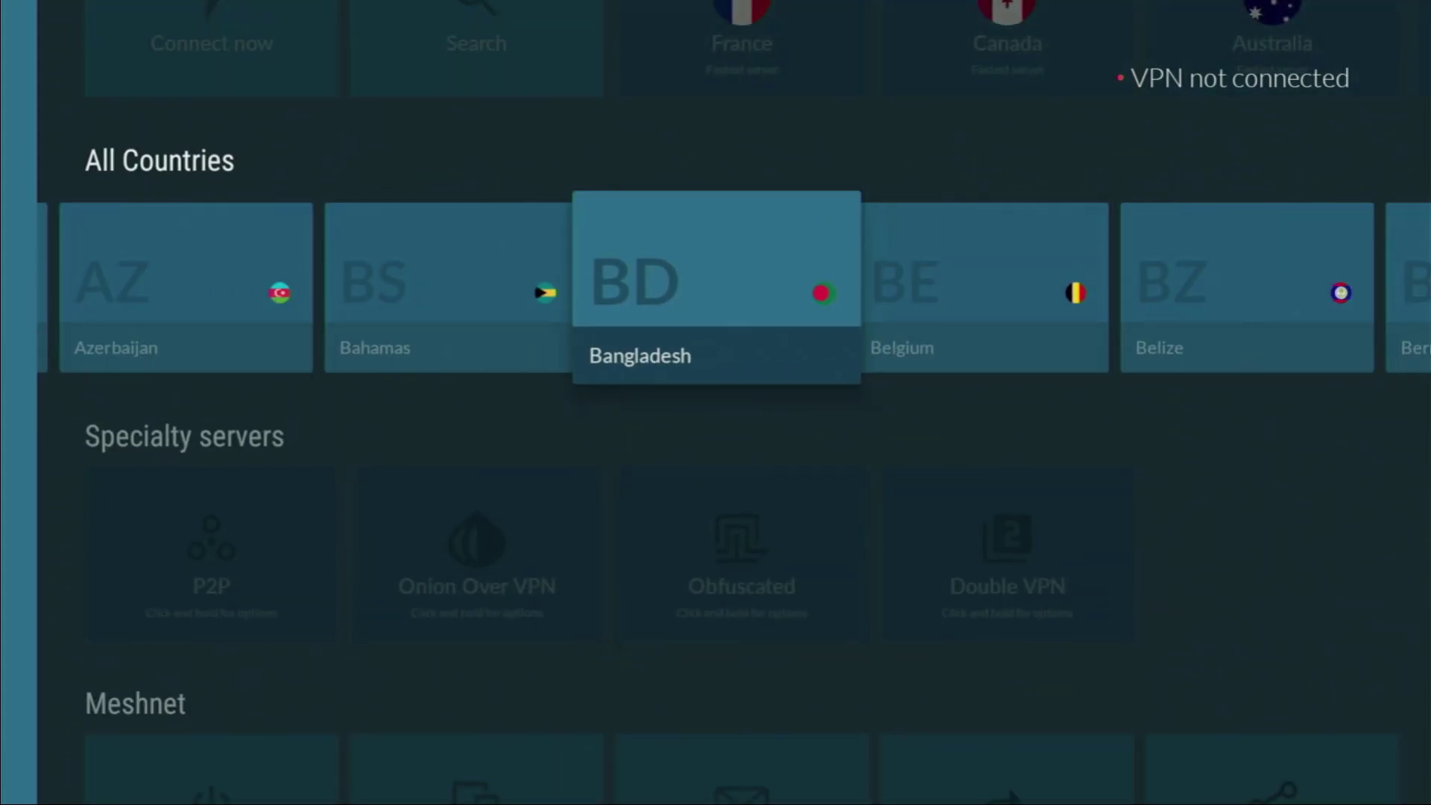
pyautogui.press('Right')
pyautogui.press('Right')
pyautogui.press('Right')
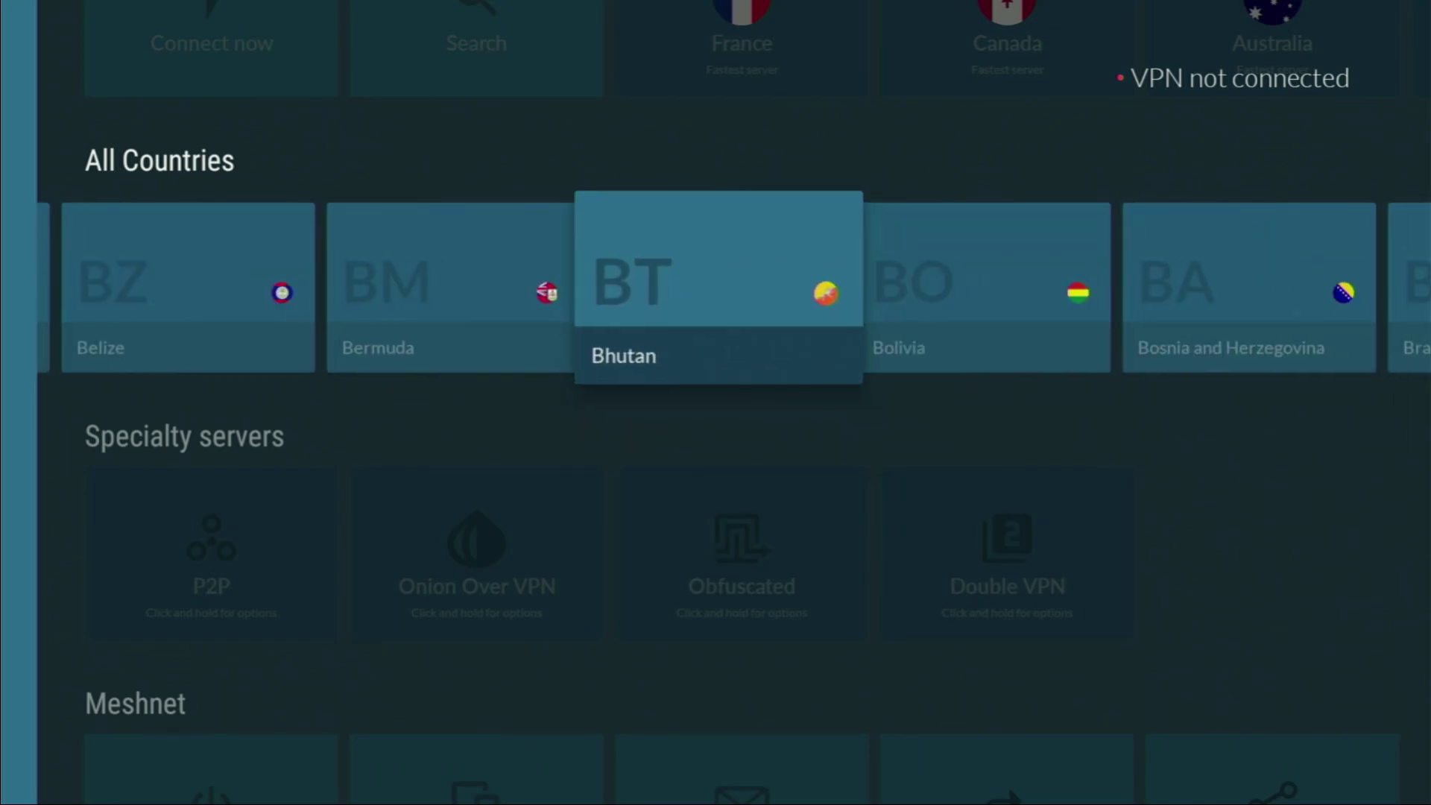
pyautogui.press('Up')
pyautogui.press('Right')
pyautogui.press('Right')
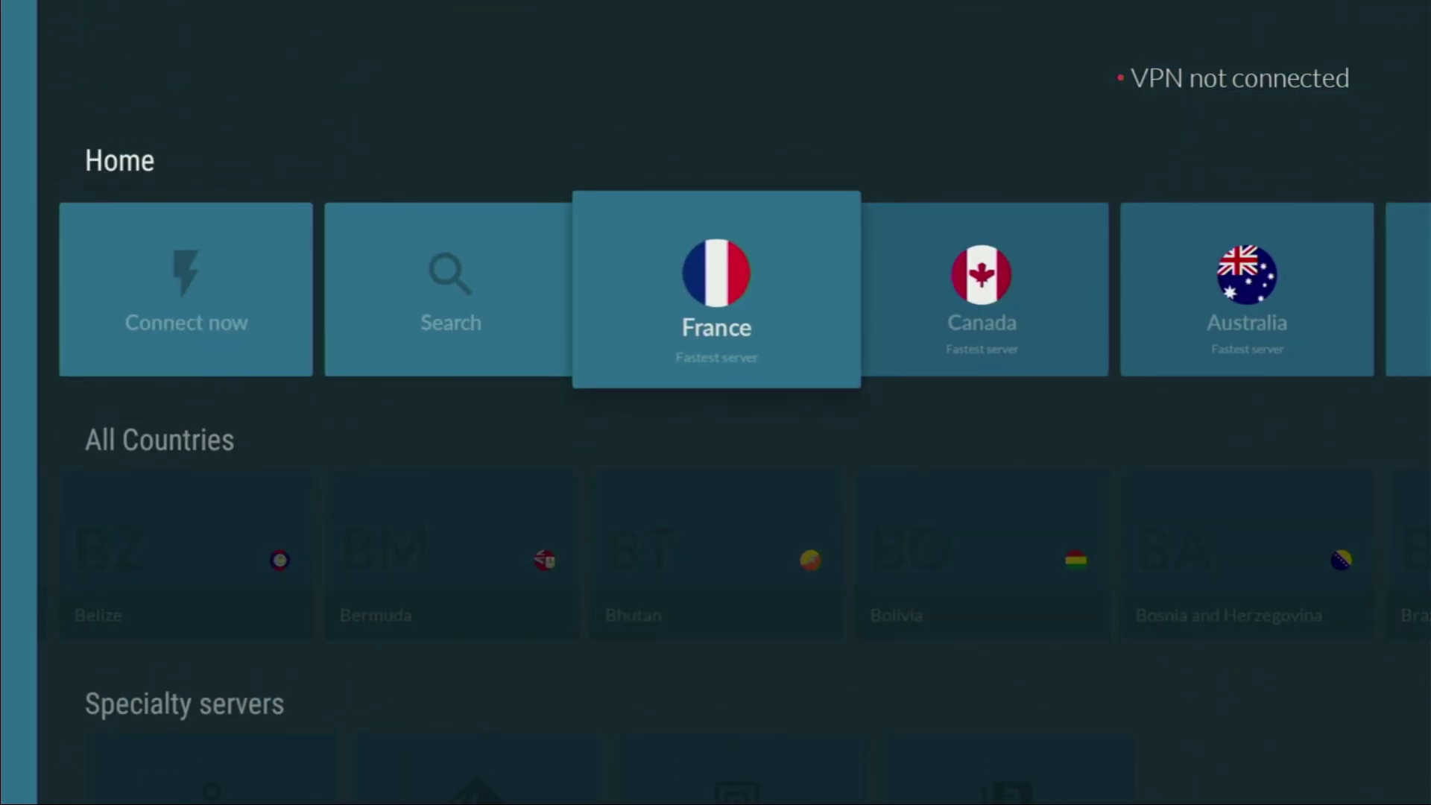
pyautogui.press('Right')
pyautogui.press('Right')
pyautogui.press('Right')
pyautogui.press('Right')
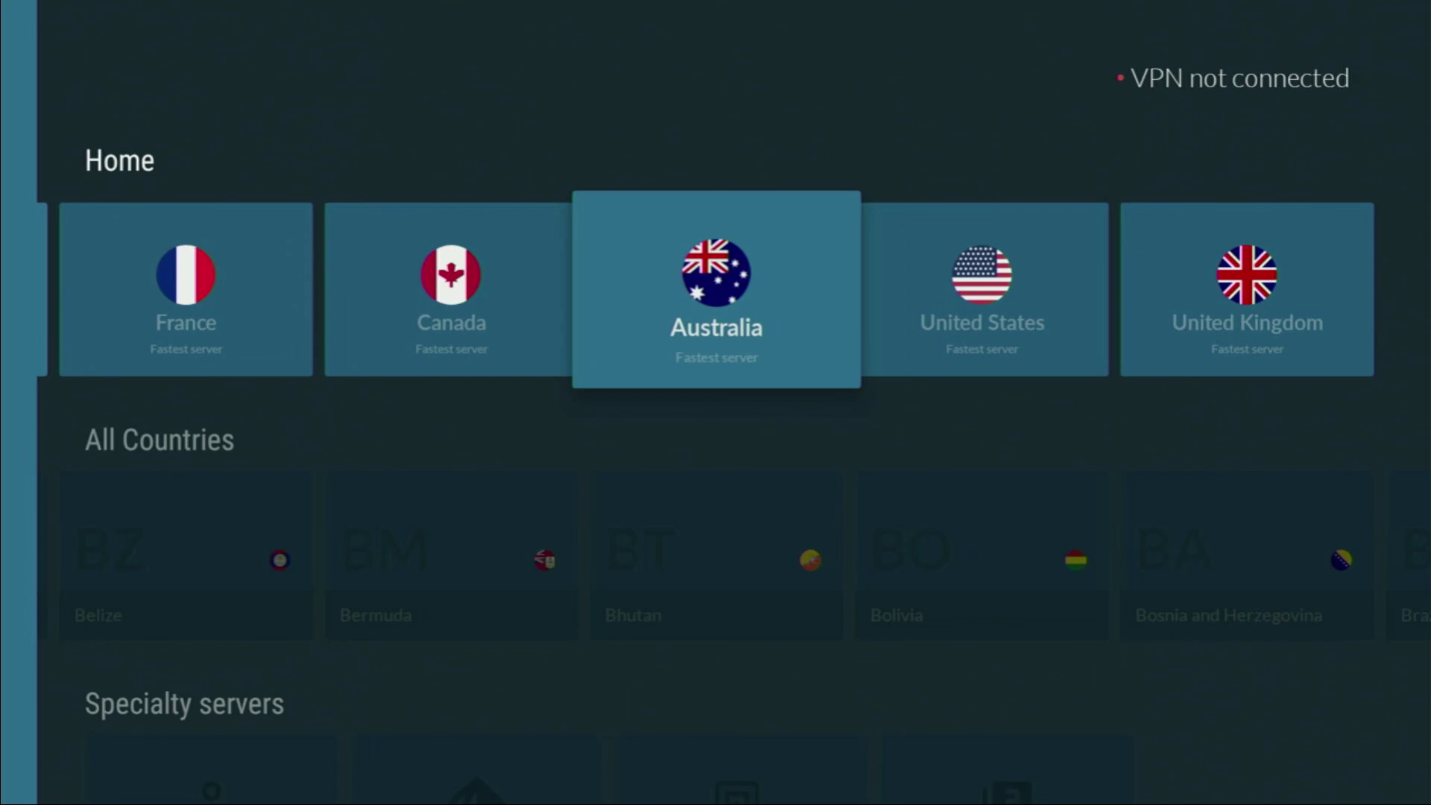
pyautogui.press('Return')
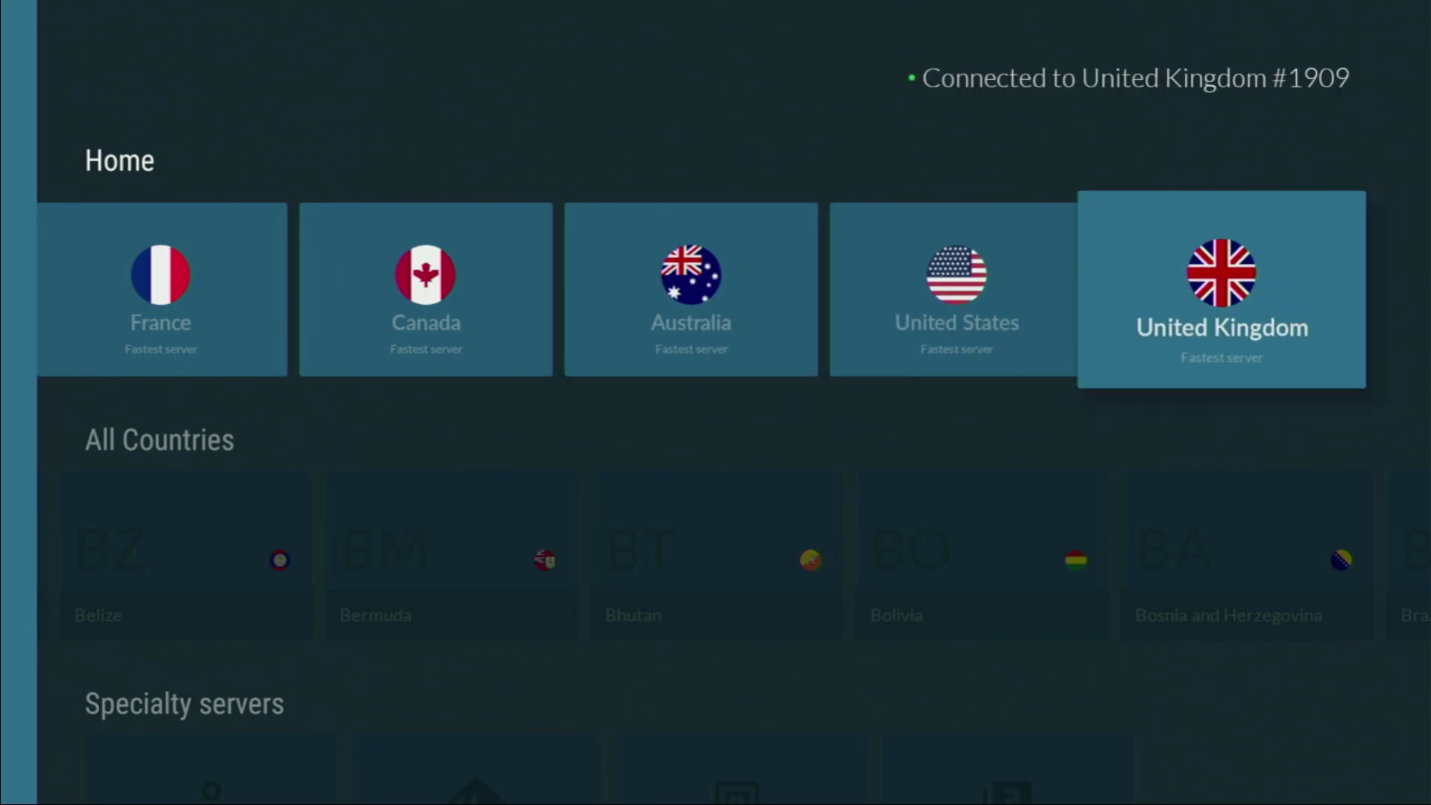
pyautogui.press('Down')
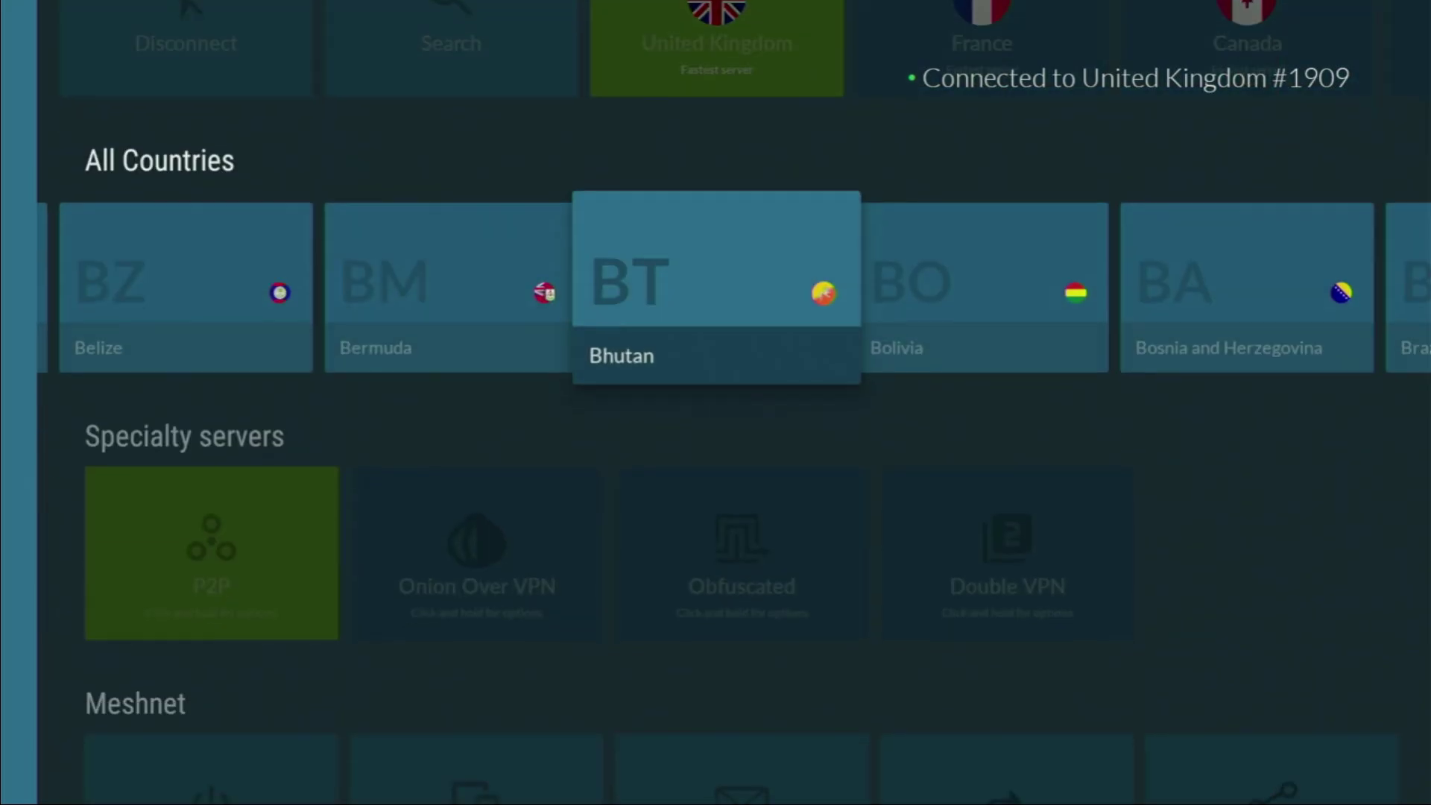
pyautogui.press('Right')
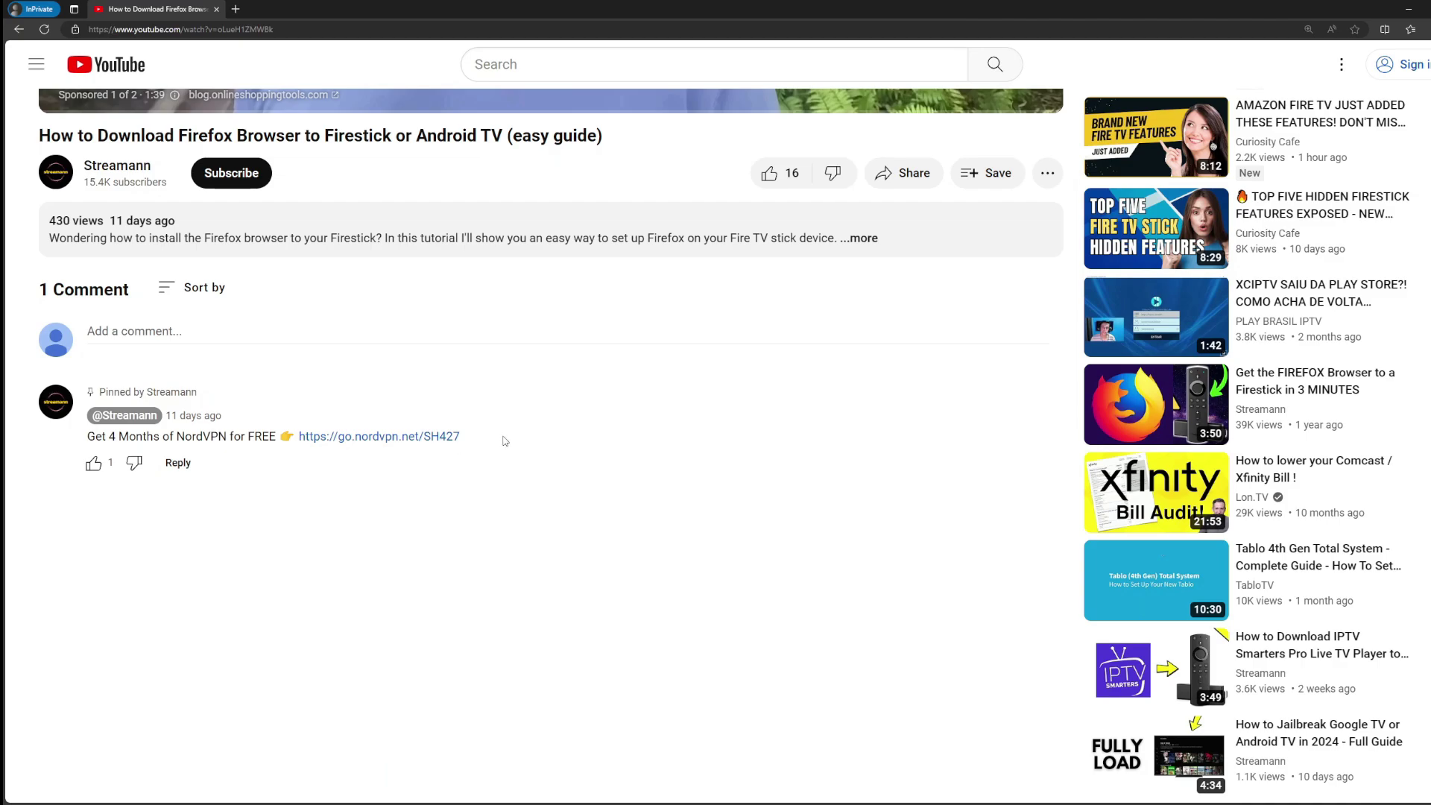
# Step: Open the NordVPN deal link from the YouTube pinned comment
pyautogui.moveTo(505, 440); pyautogui.dragTo(298, 441)
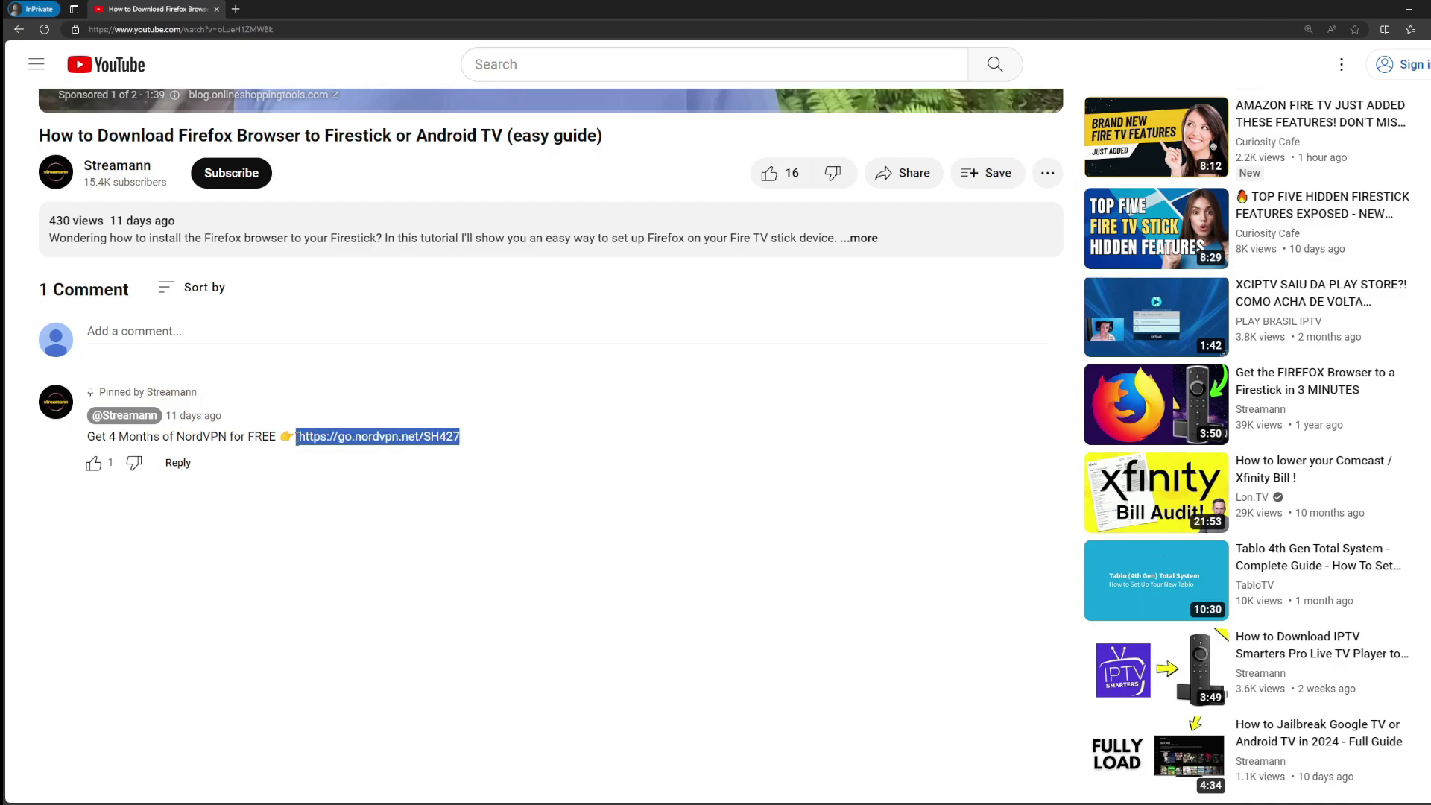
pyautogui.click(385, 440)
pyautogui.moveTo(605, 274); pyautogui.dragTo(488, 307)
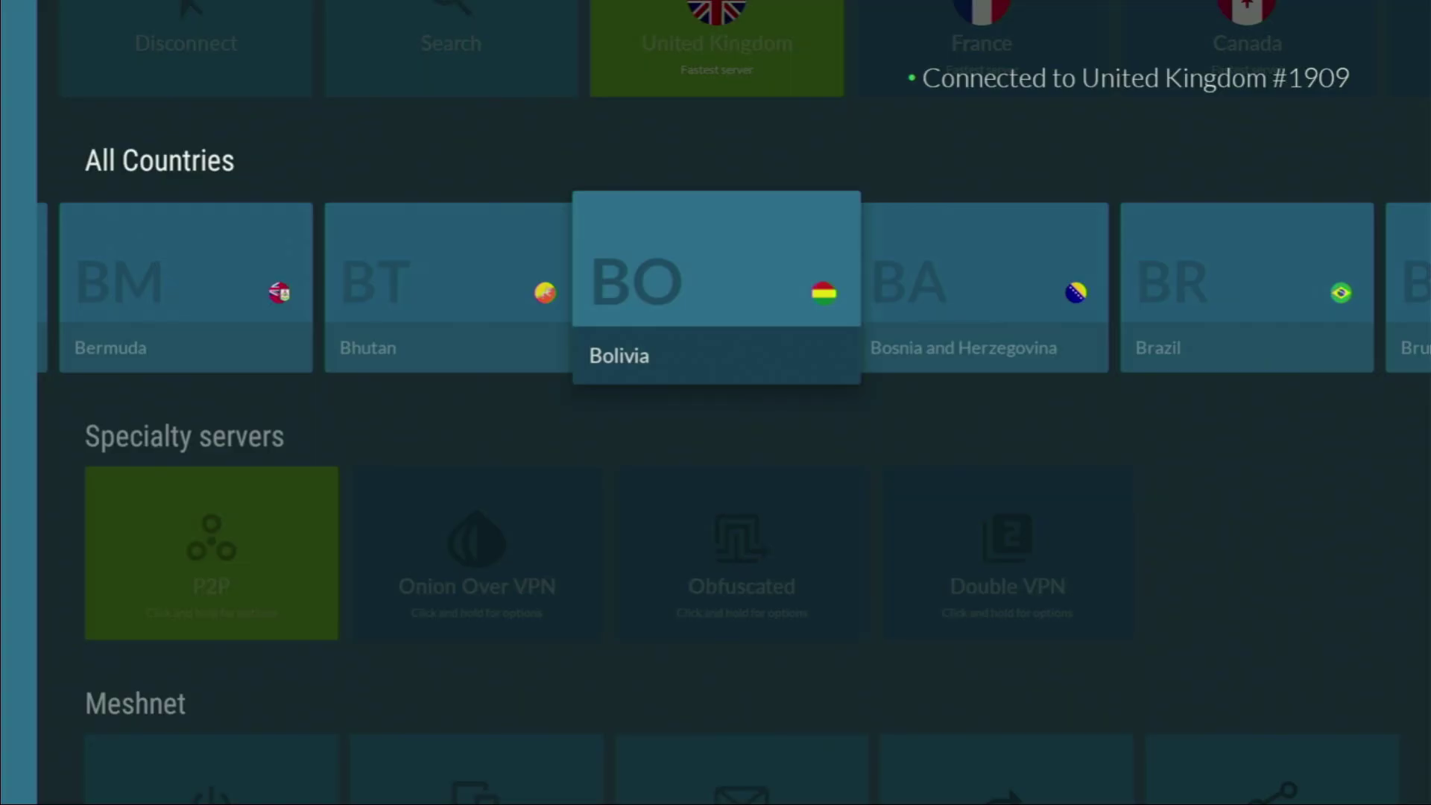
# Step: Launch the Downloader app from the Fire TV home screen's app row
pyautogui.press('Home')
pyautogui.press('Down')
pyautogui.press('Right')
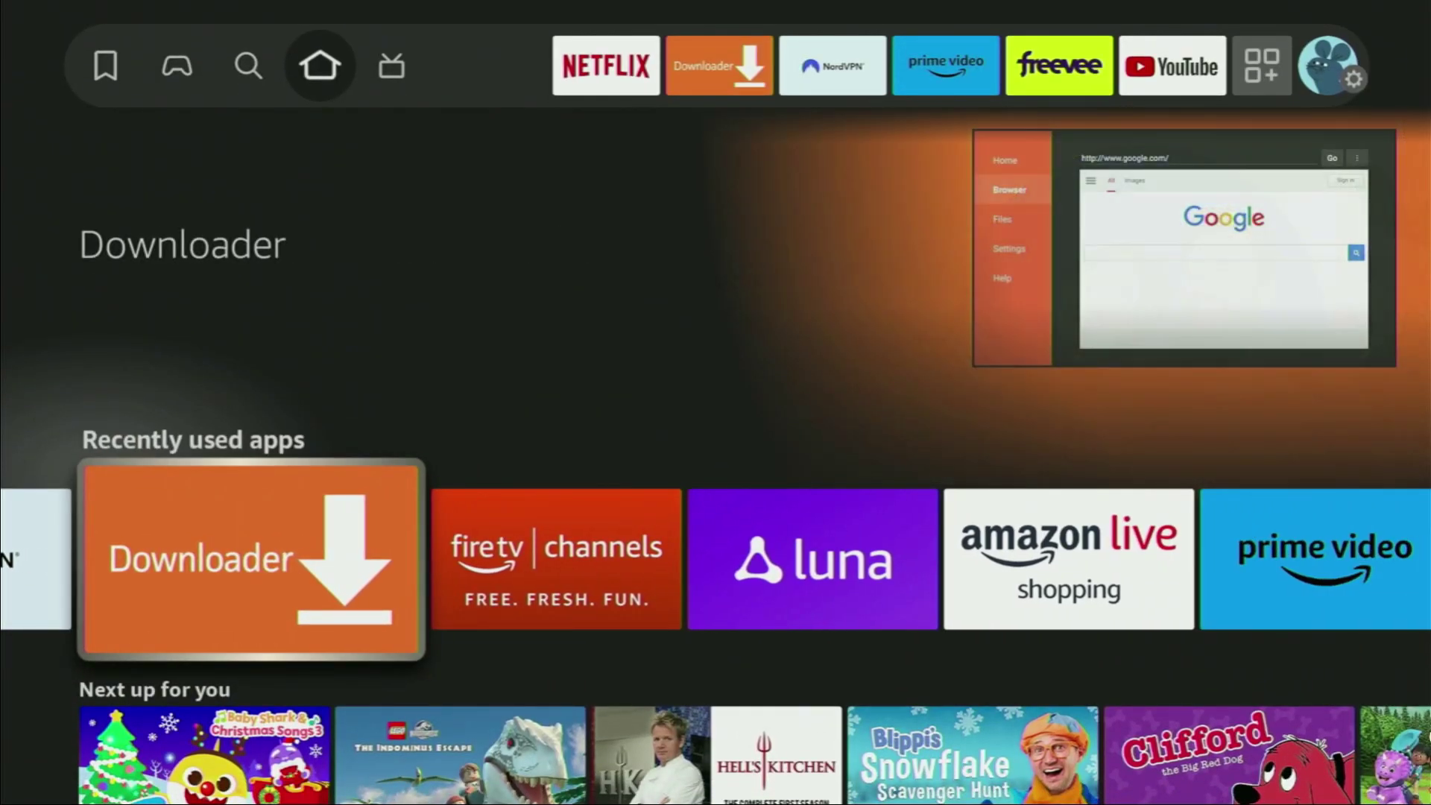
pyautogui.press('Return')
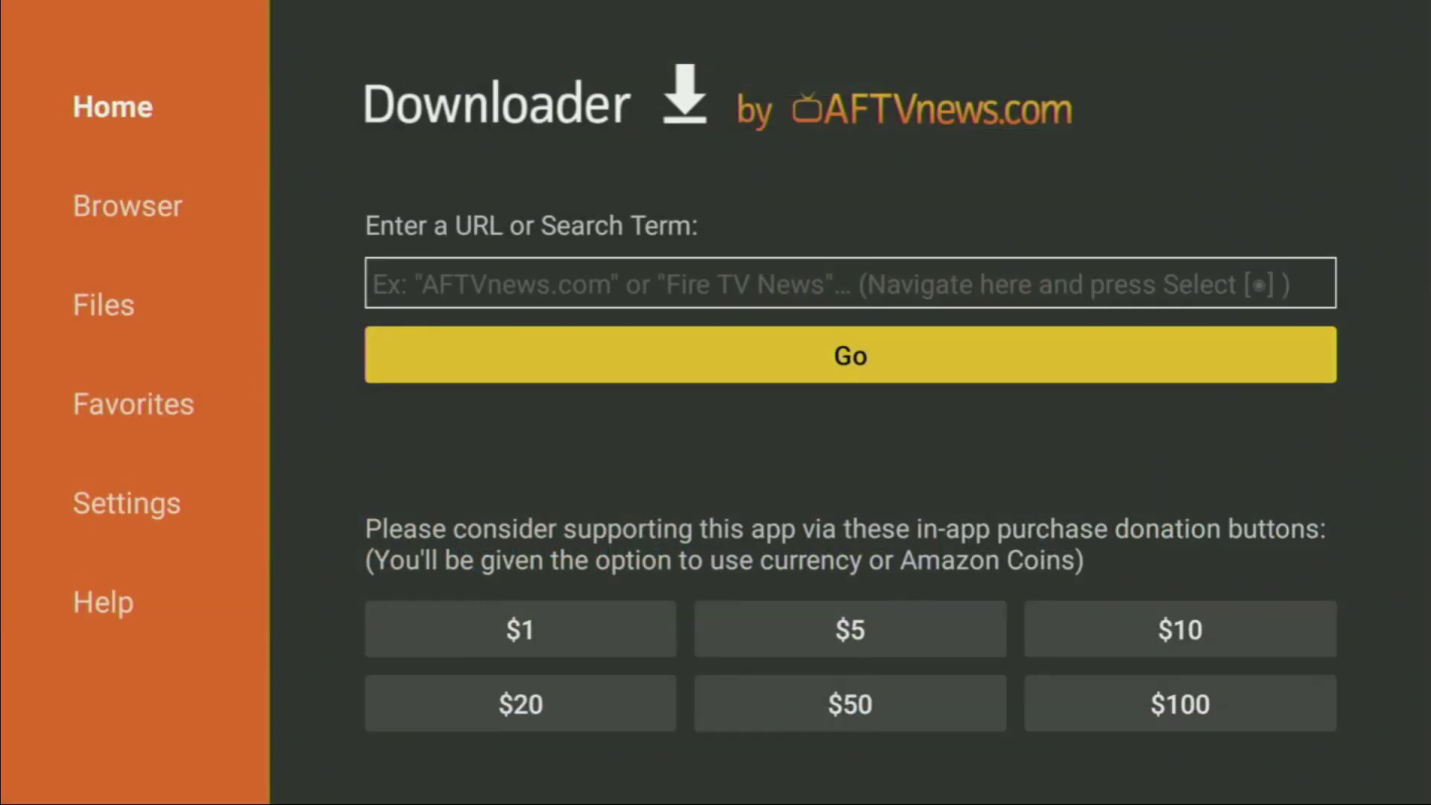
# Step: Bring up the on-screen keyboard for the 'Enter a URL or Search Term' field
pyautogui.press('Left')
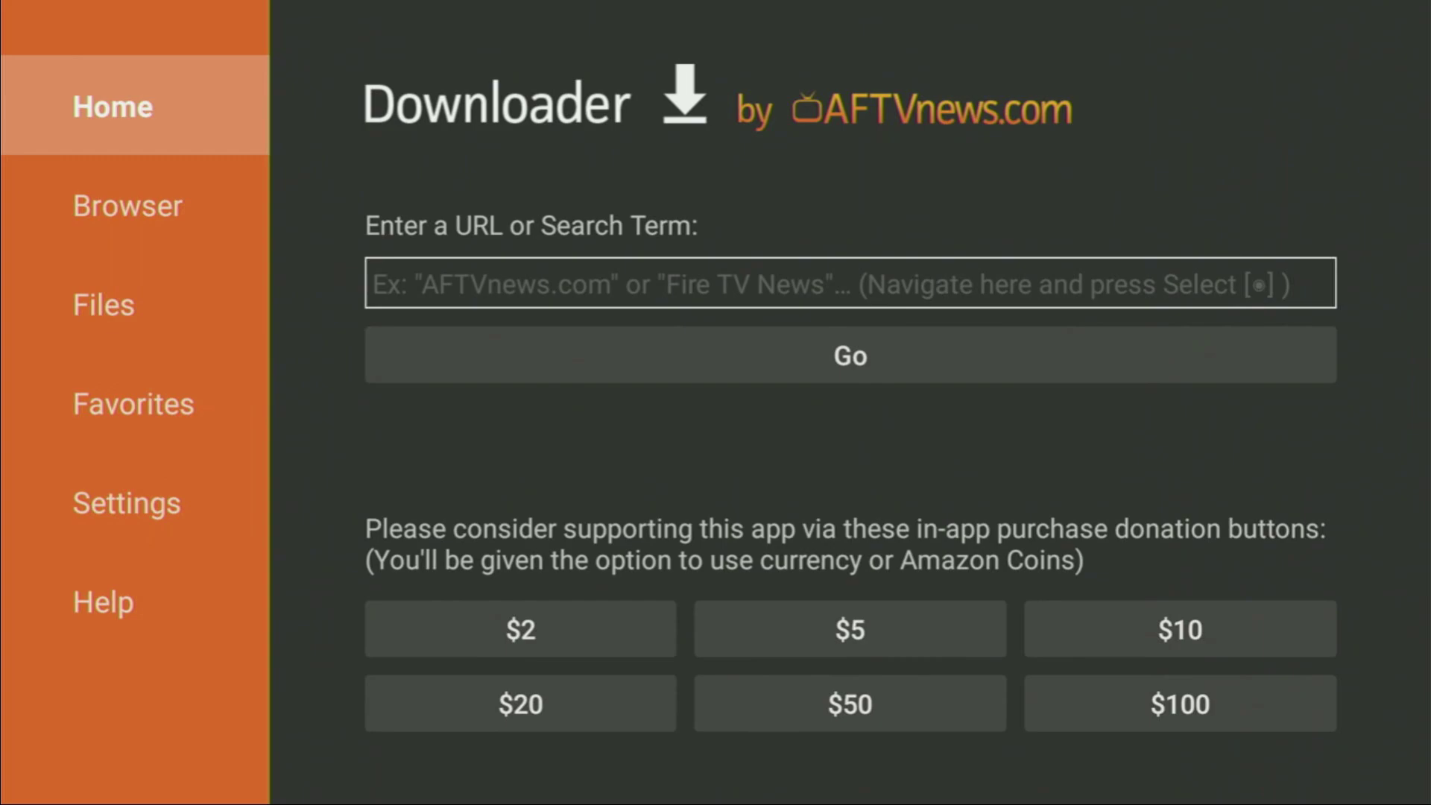
pyautogui.press('Right')
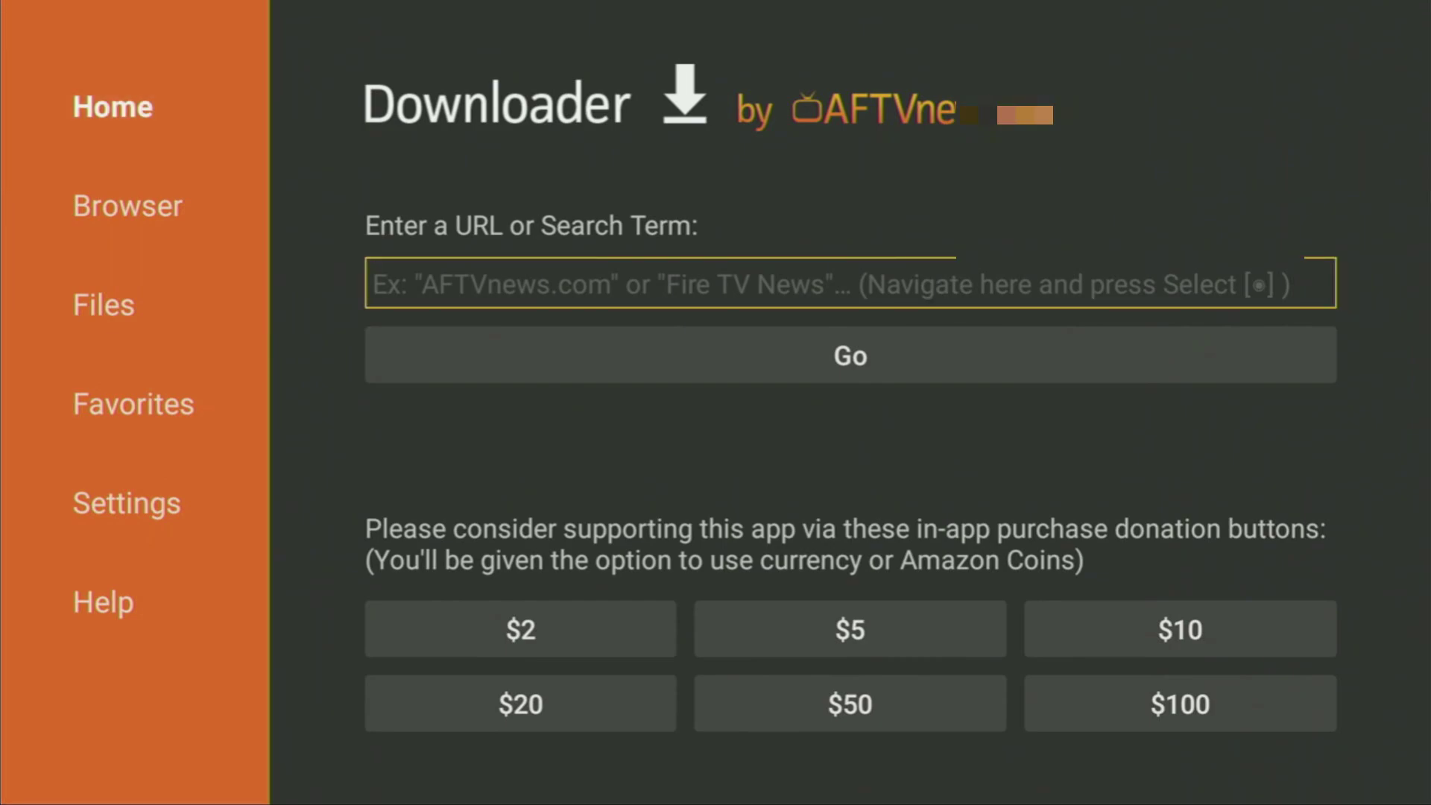
pyautogui.press('Return')
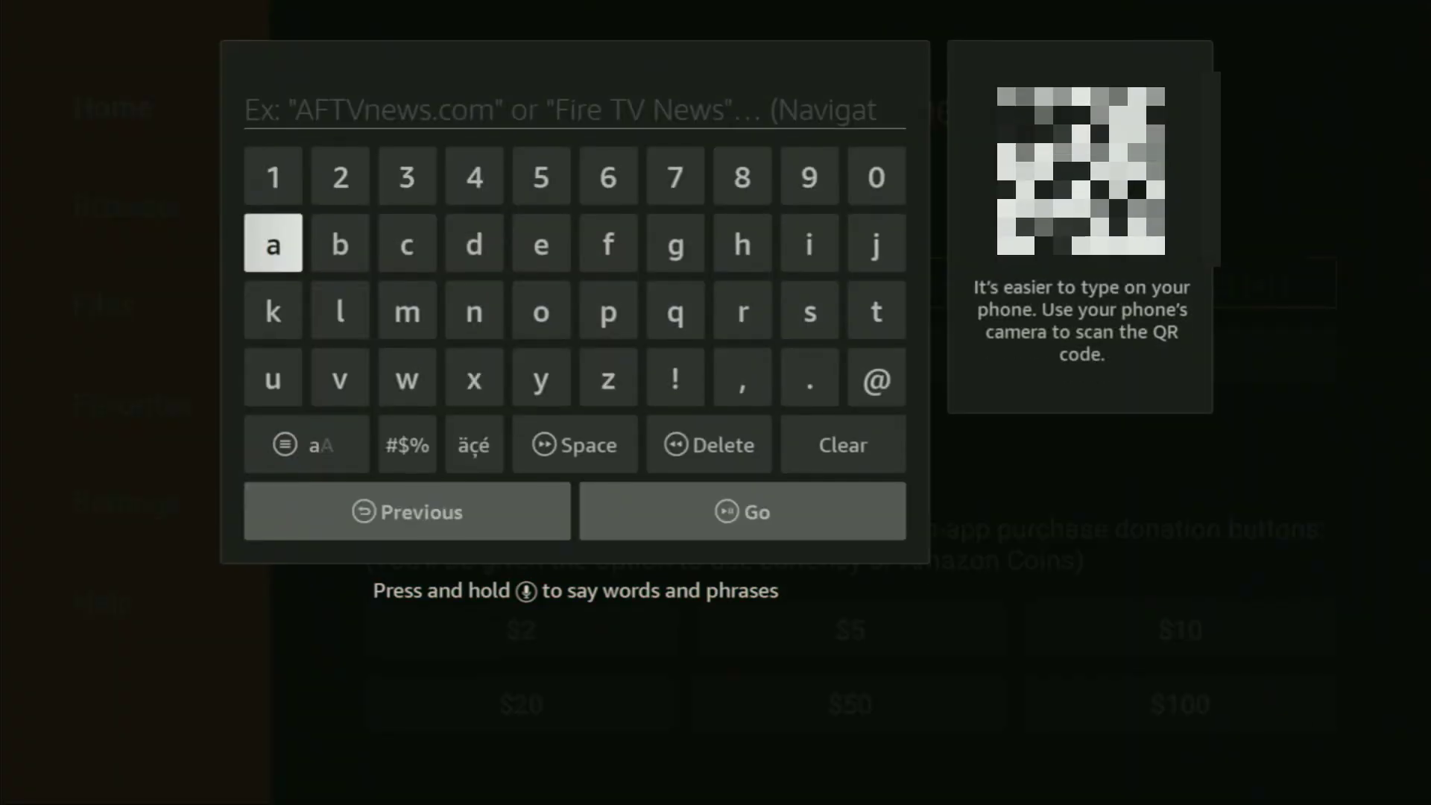
pyautogui.press('Up')
pyautogui.press('Right')
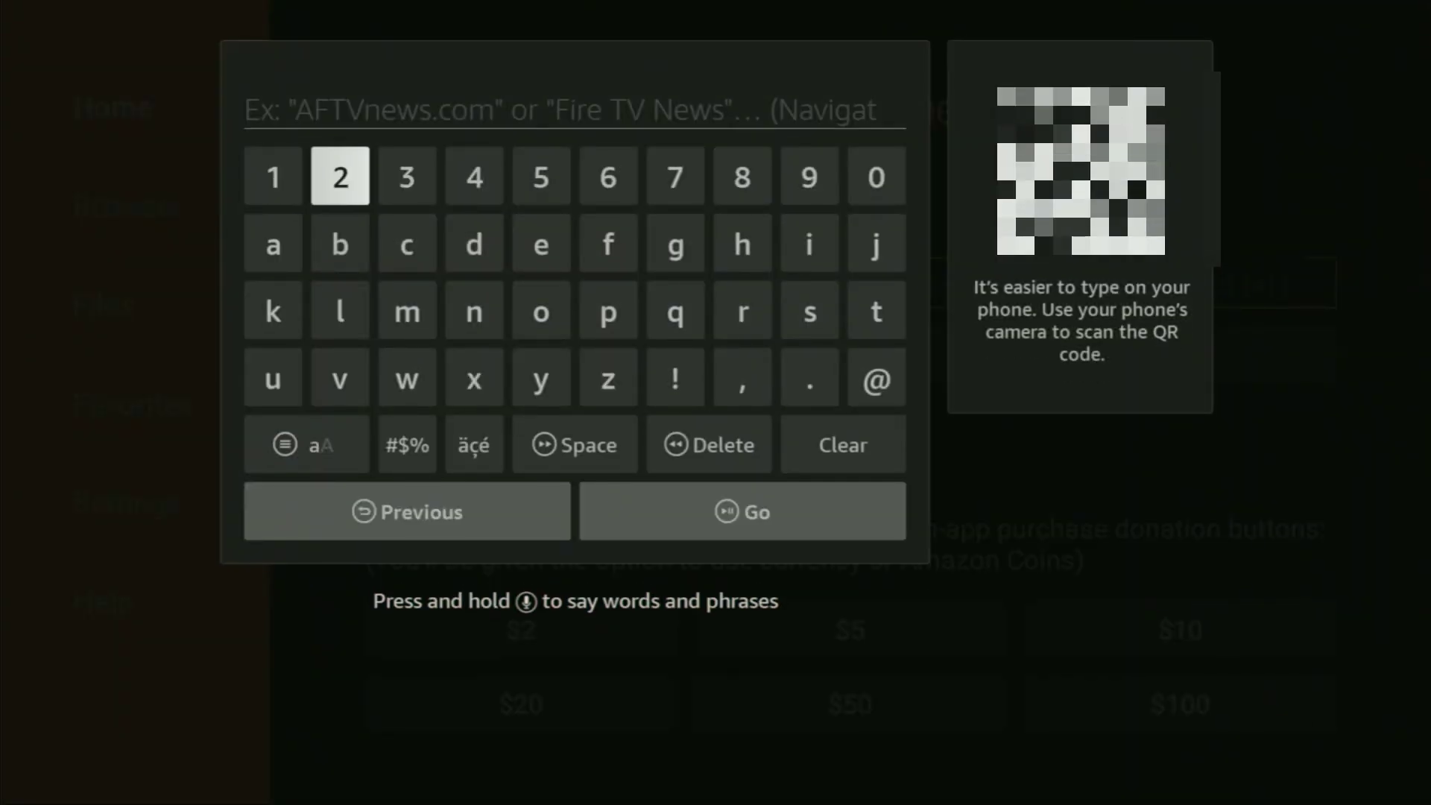
# Step: Enter the code 28907 and submit it with Go
pyautogui.write('2')
pyautogui.press('Left')
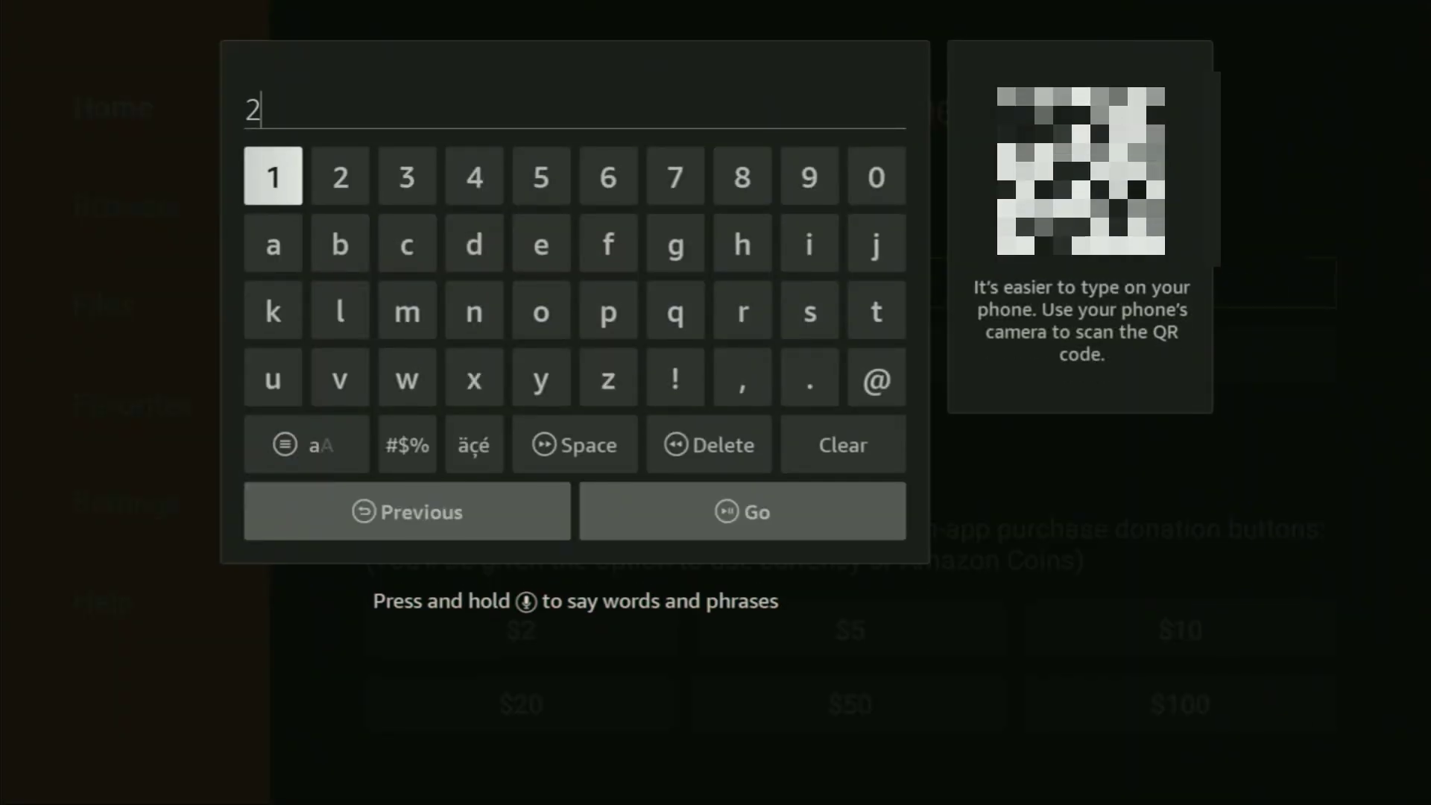
pyautogui.press('Left')
pyautogui.press('Left')
pyautogui.press('Left')
pyautogui.write('8')
pyautogui.press('Right')
pyautogui.write('9')
pyautogui.press('Right')
pyautogui.write('0')
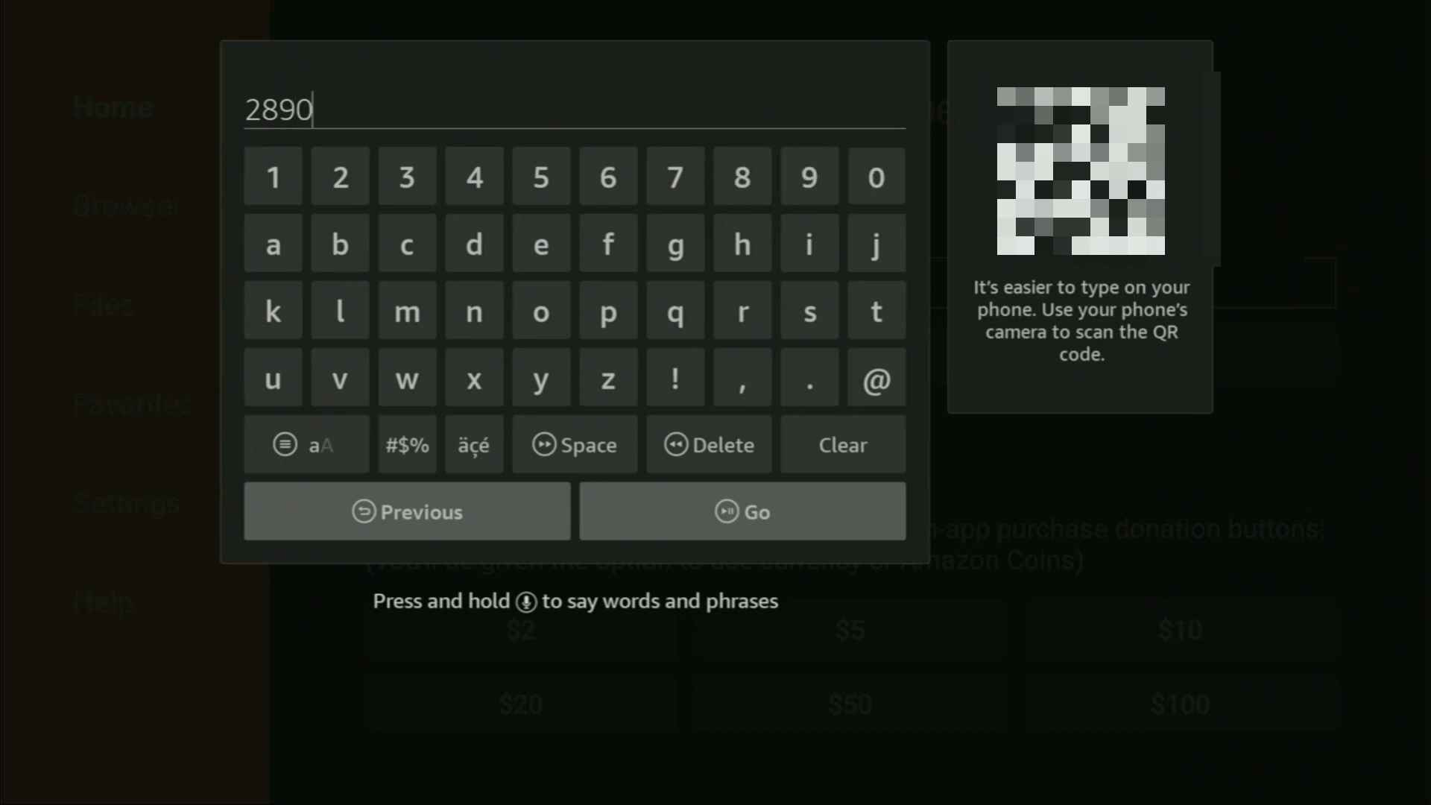
pyautogui.press('Left')
pyautogui.press('Left')
pyautogui.press('Left')
pyautogui.write('7')
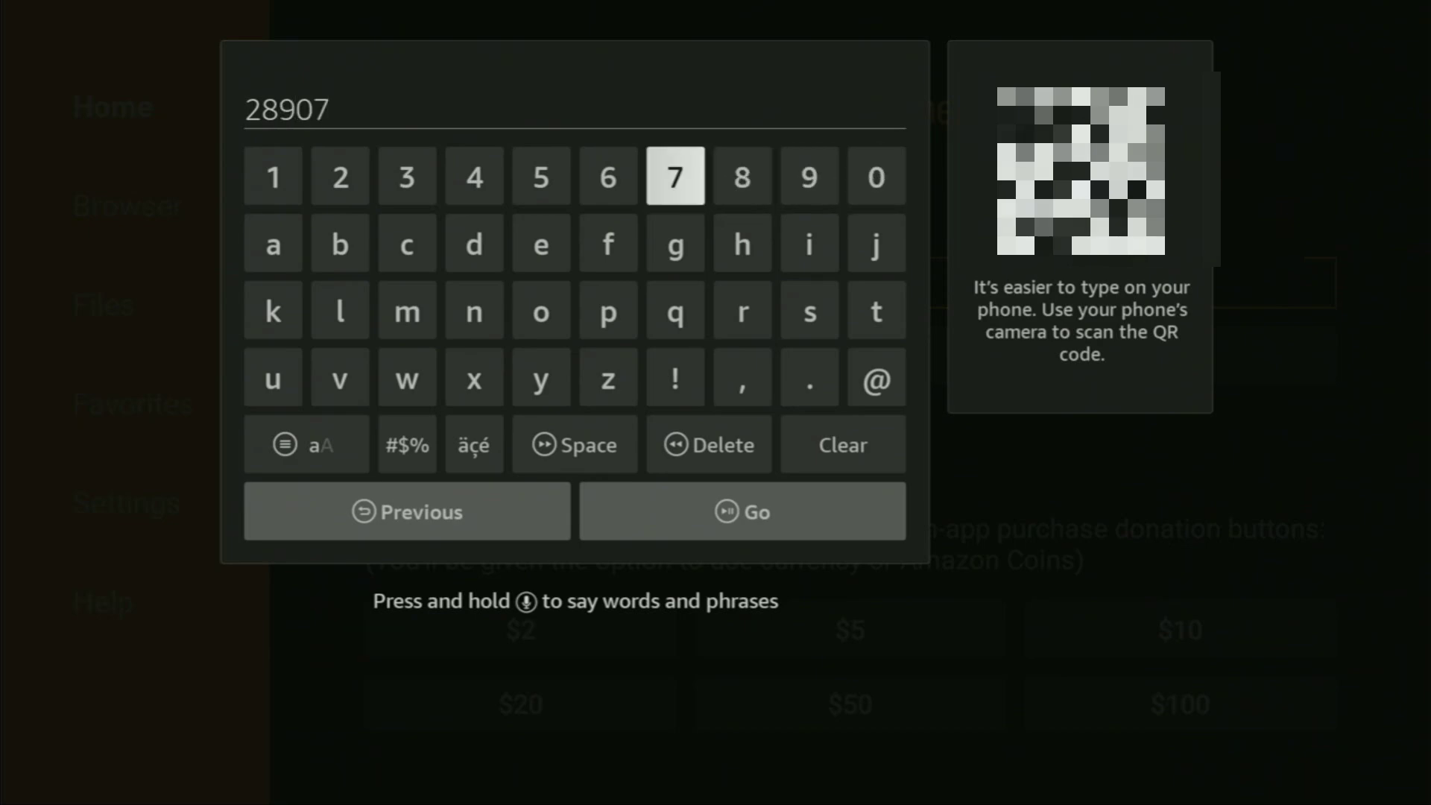
pyautogui.press('Down')
pyautogui.press('Down')
pyautogui.press('Down')
pyautogui.press('Down')
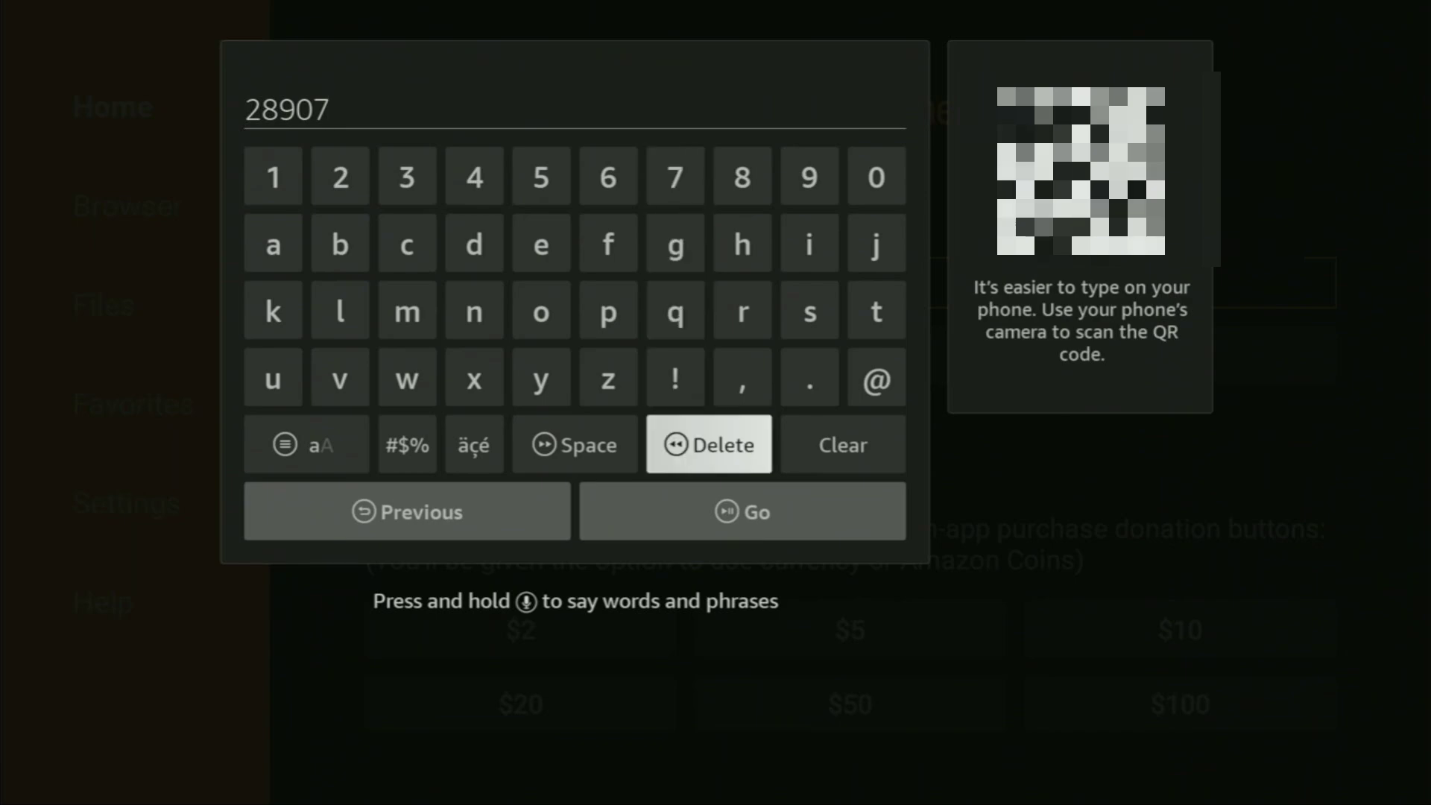
pyautogui.press('Down')
pyautogui.press('Return')
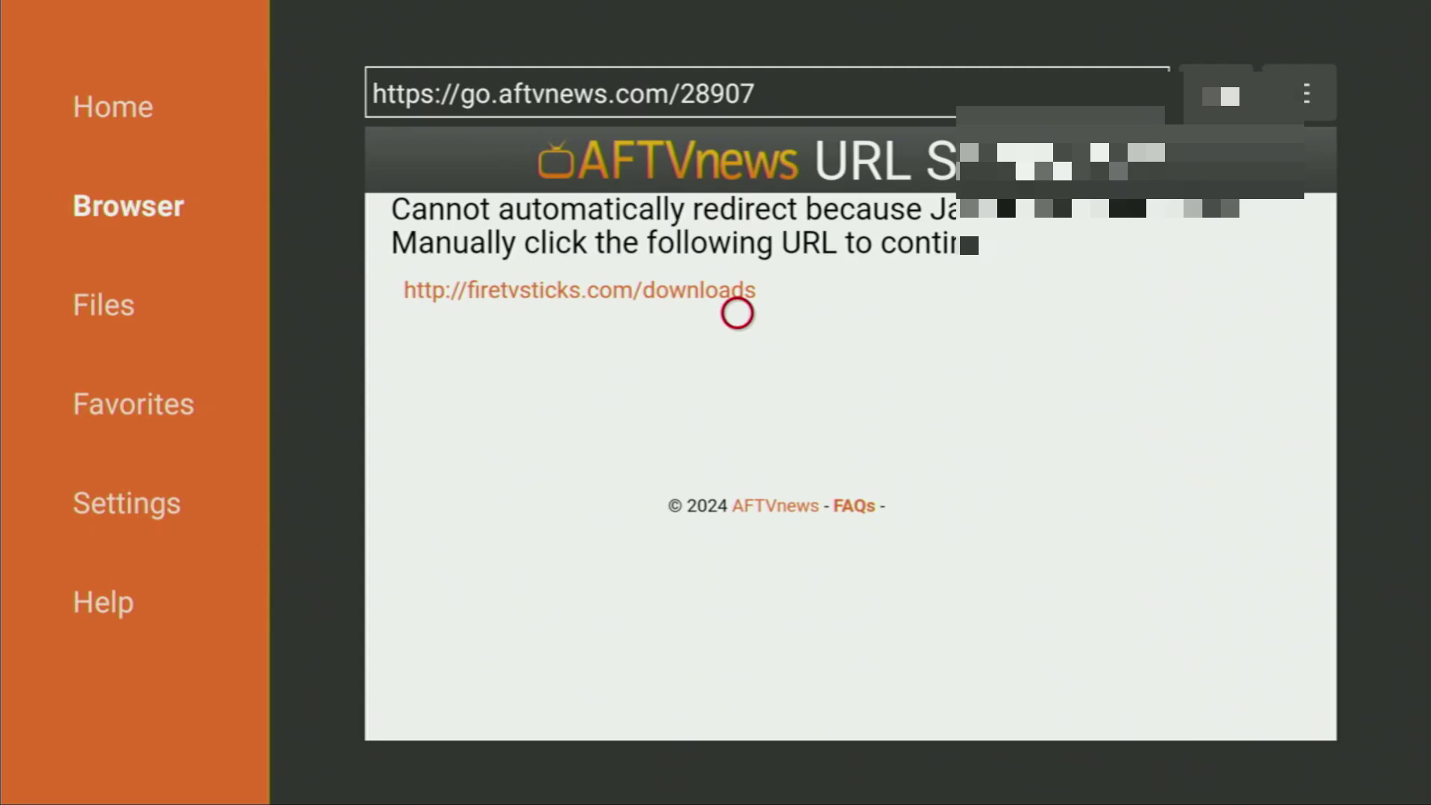
# Step: Follow the link to firetvsticks.com/downloads and open its IPTV Players category
pyautogui.click(738, 313)
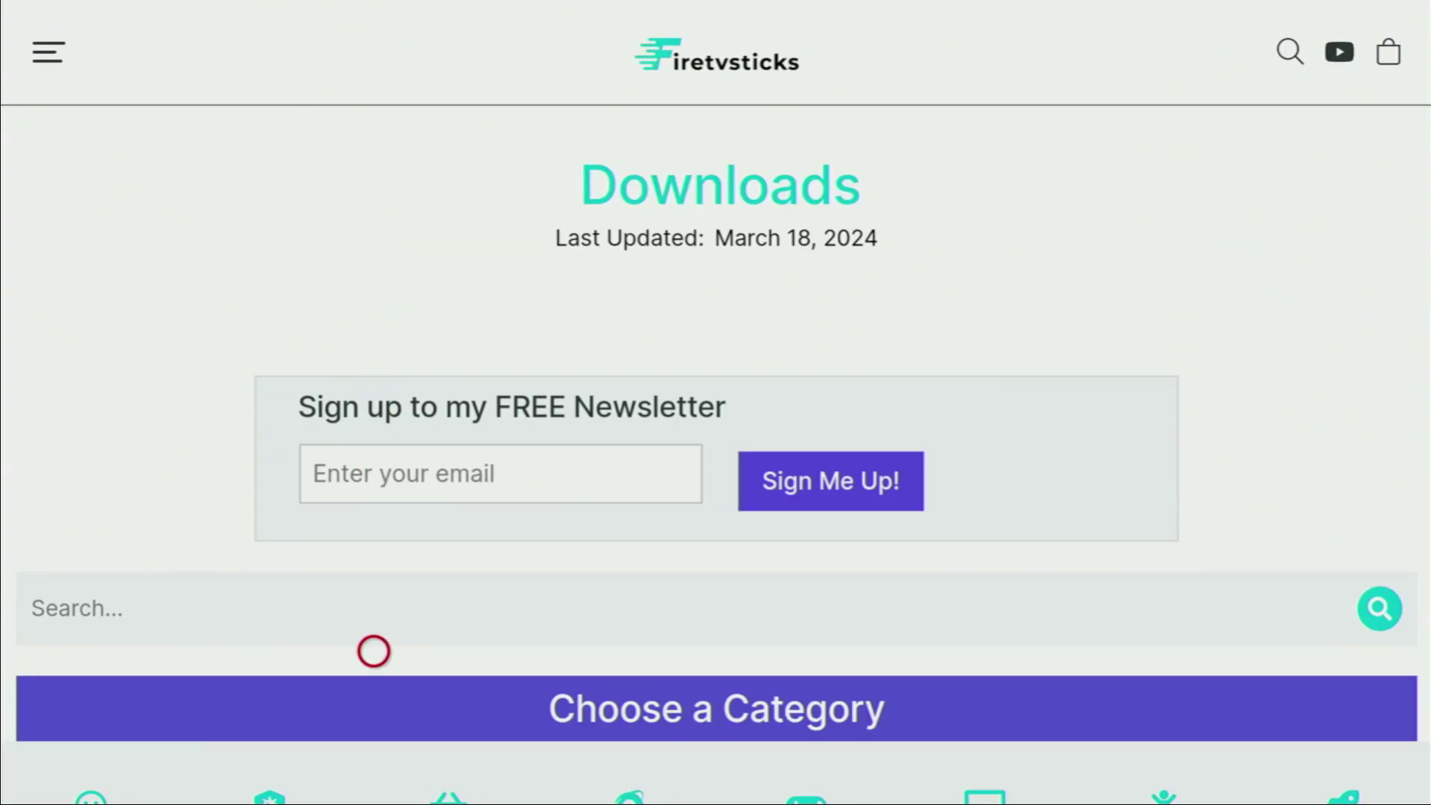
pyautogui.scroll(-1, 374, 775)
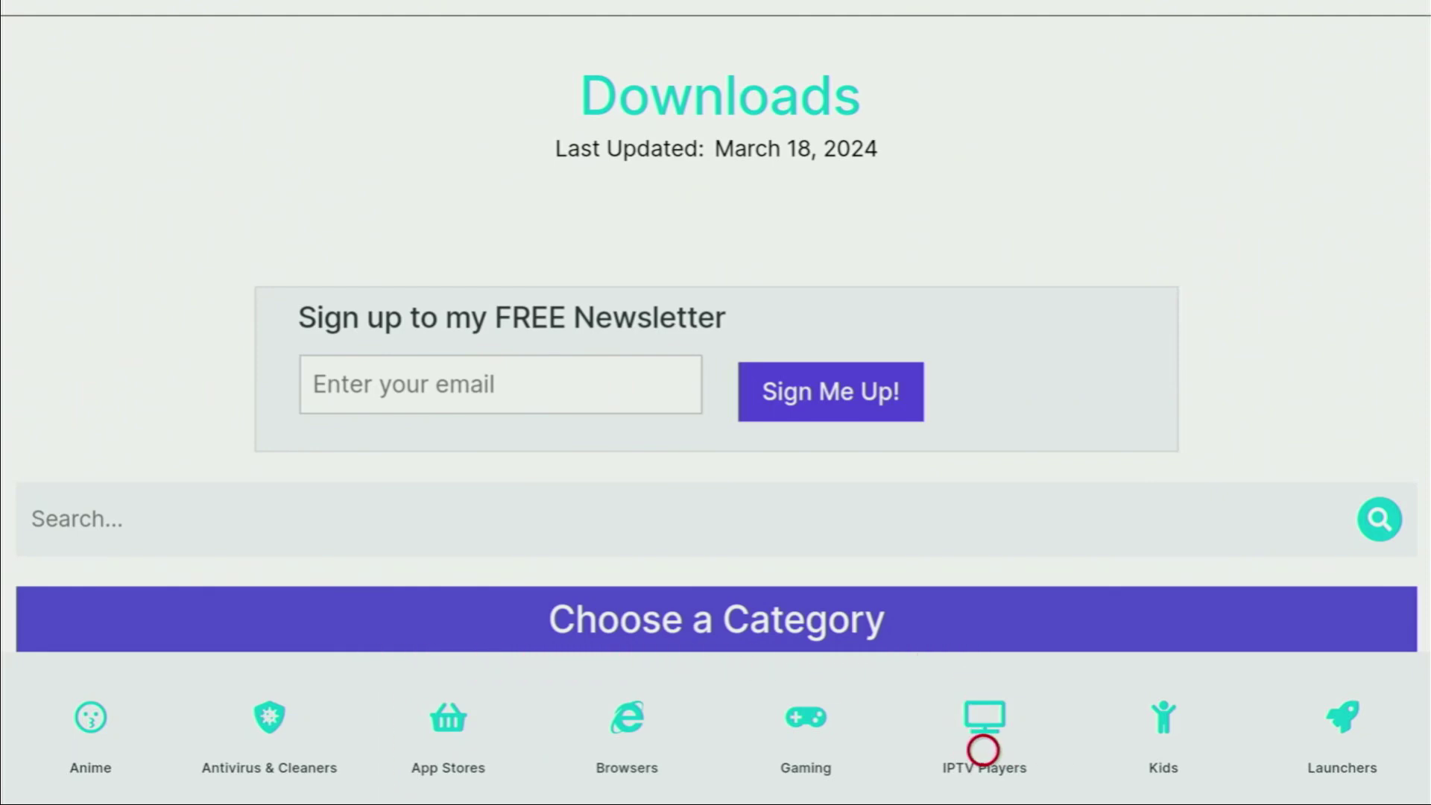
pyautogui.scroll(-1, 984, 700)
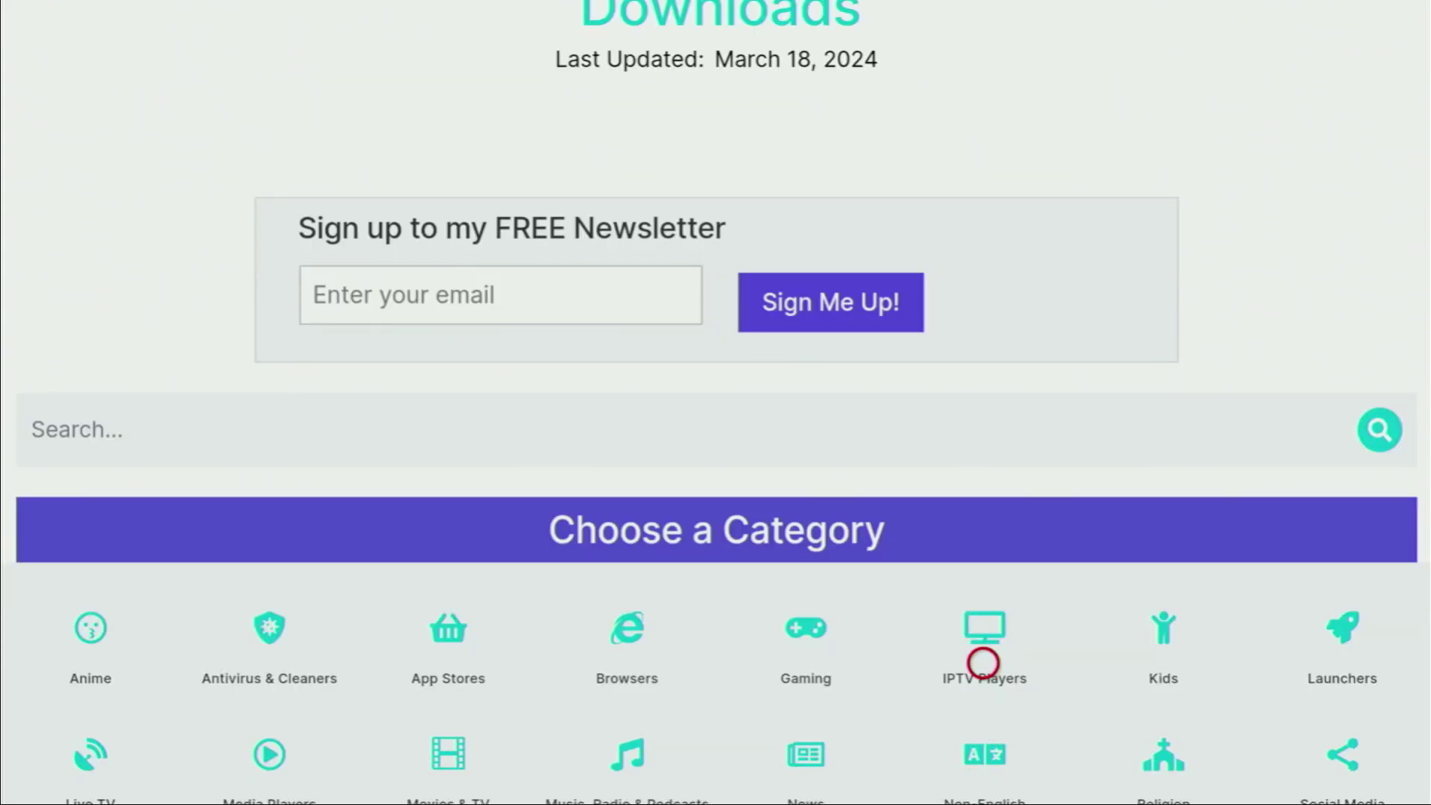
pyautogui.click(984, 663)
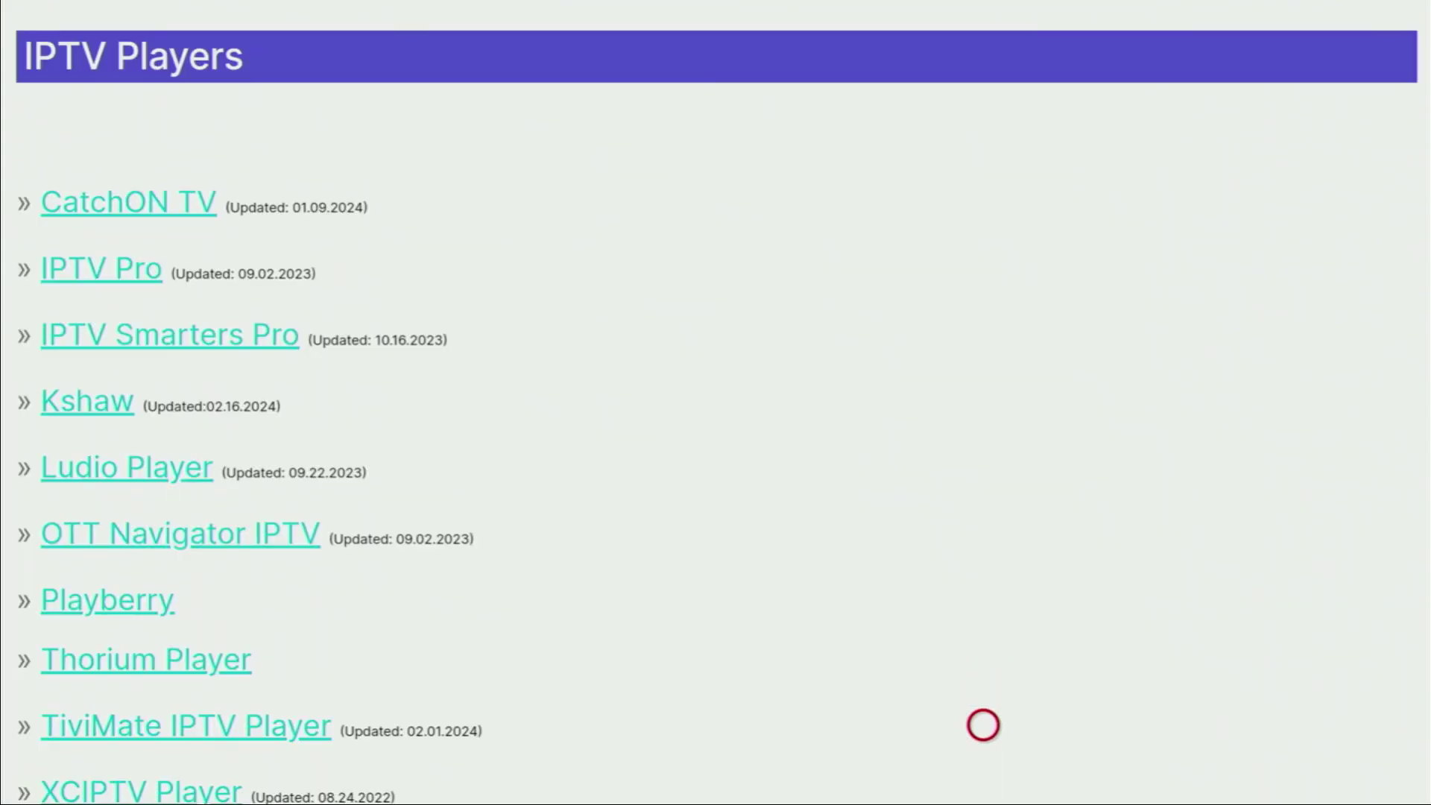
# Step: Open the Thorium Player page and download Thorium_Player_v9.5.10.apk
pyautogui.scroll(-3, 984, 775)
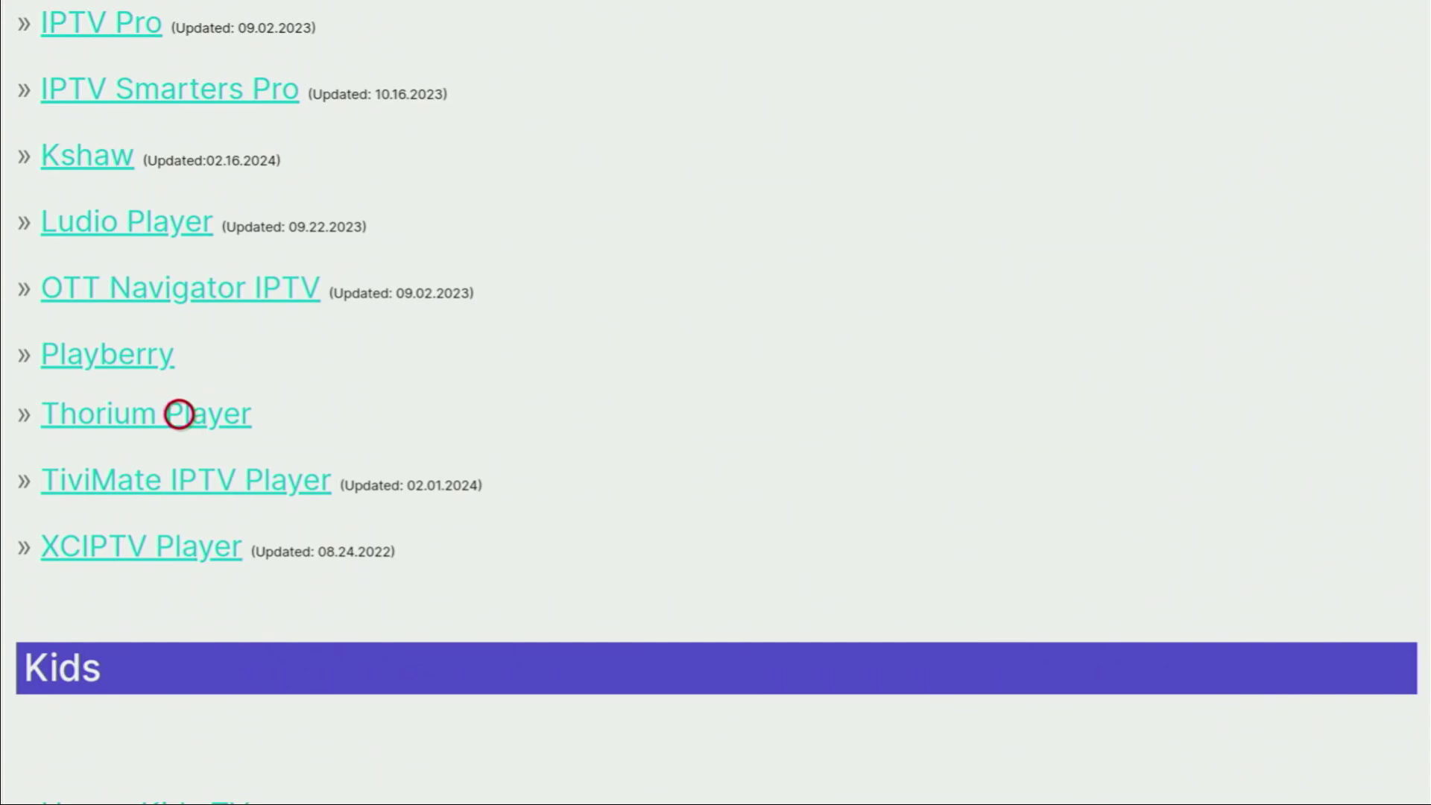
pyautogui.click(179, 414)
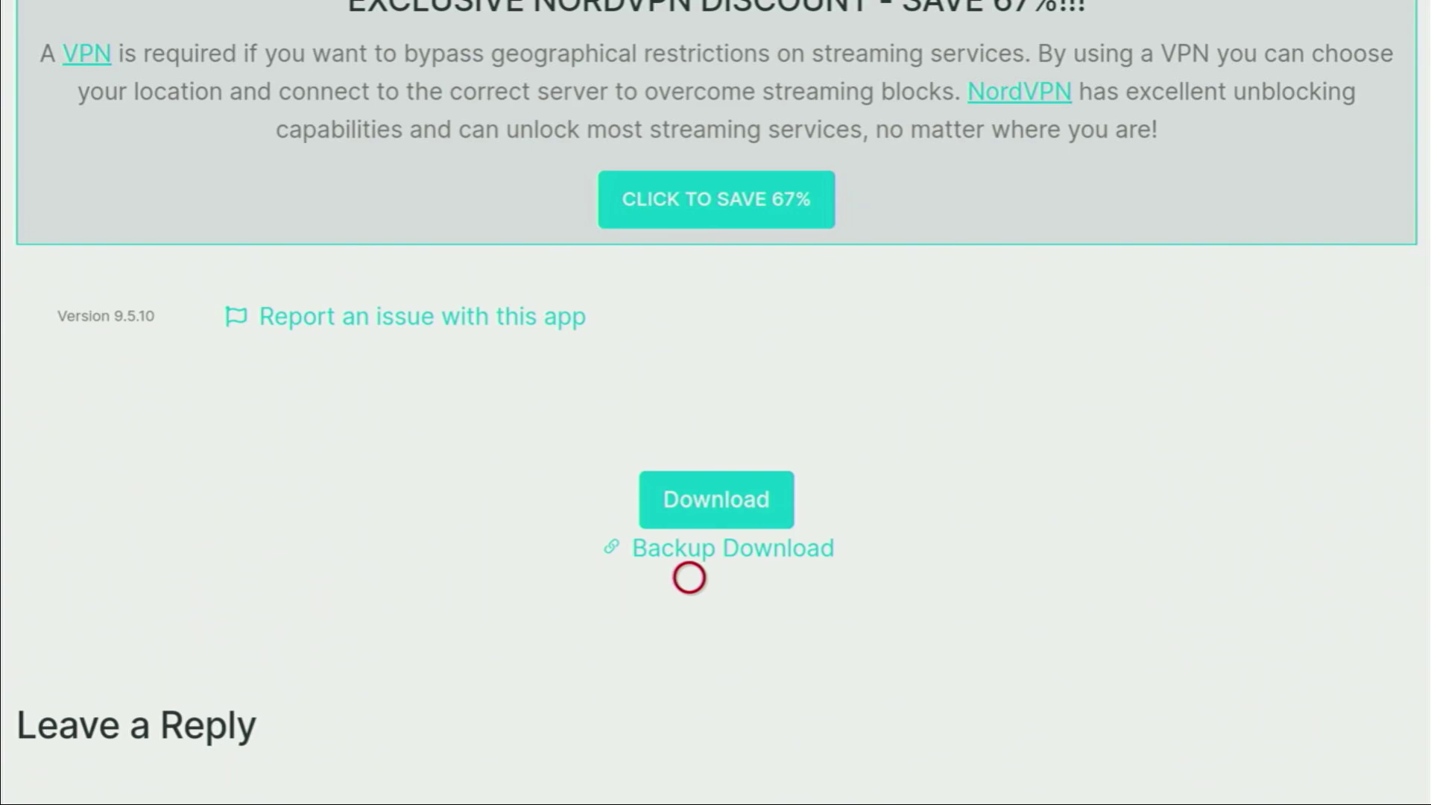
pyautogui.click(726, 489)
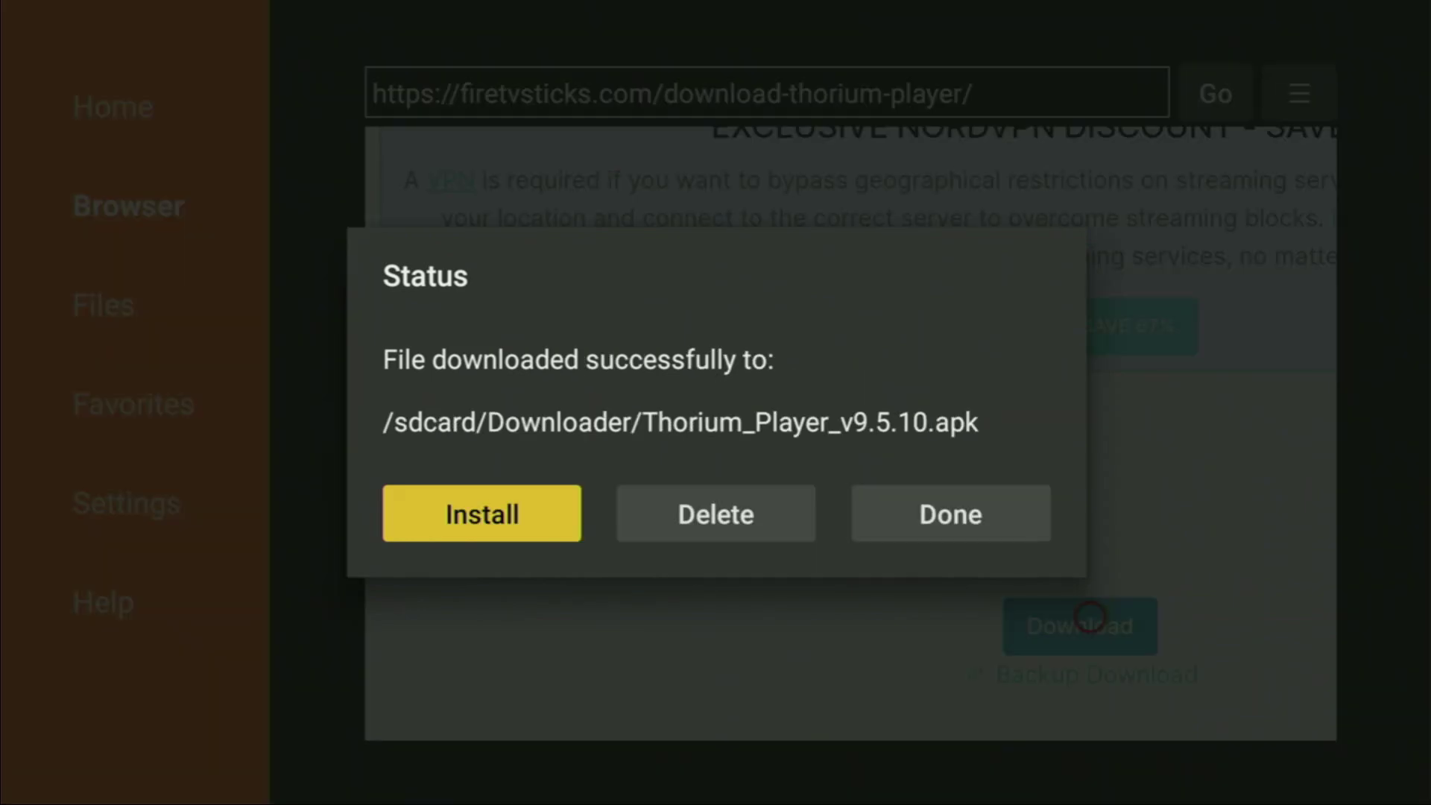
# Step: Install the downloaded Thorium Player APK and finish with DONE to return to Downloader
pyautogui.press('Return')
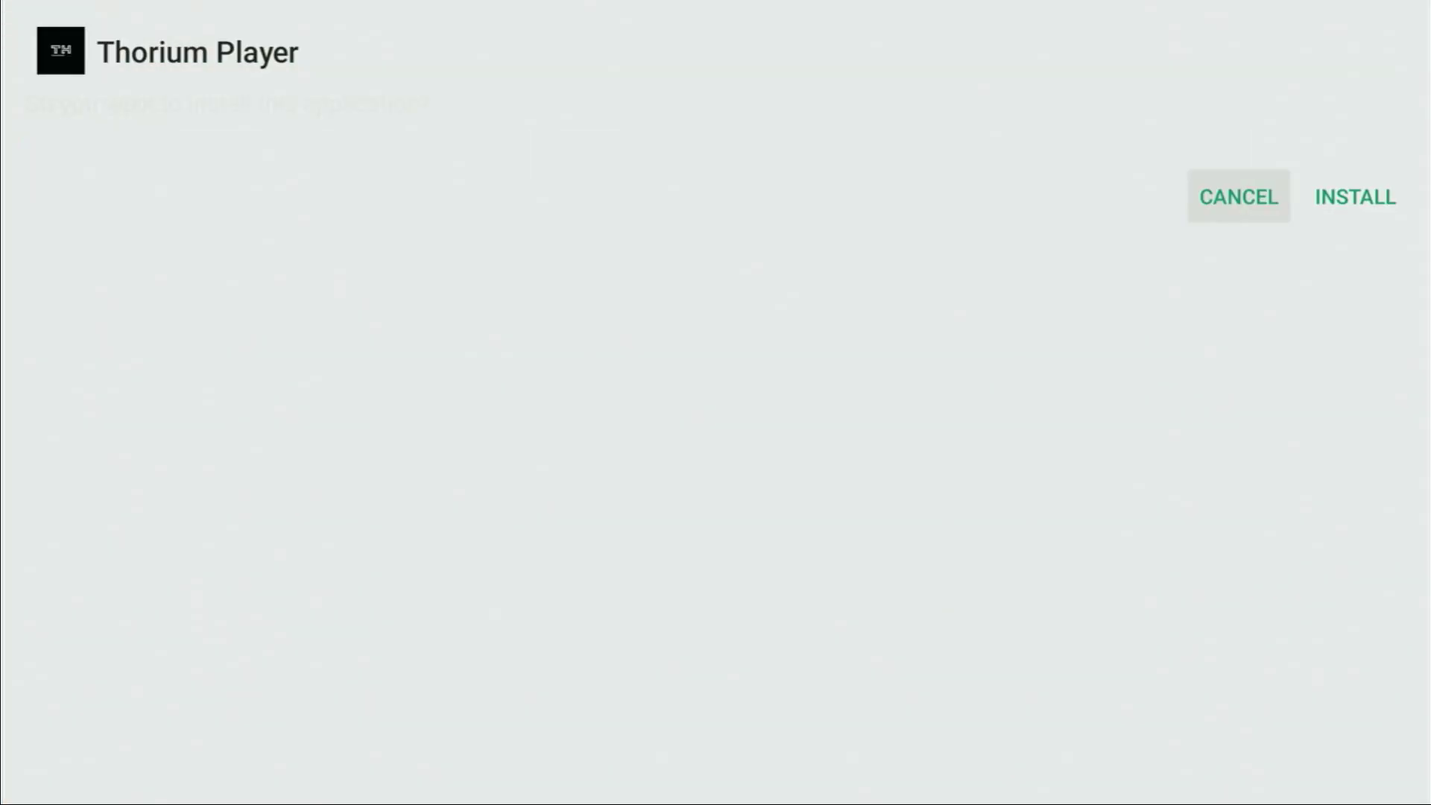
pyautogui.press('Right')
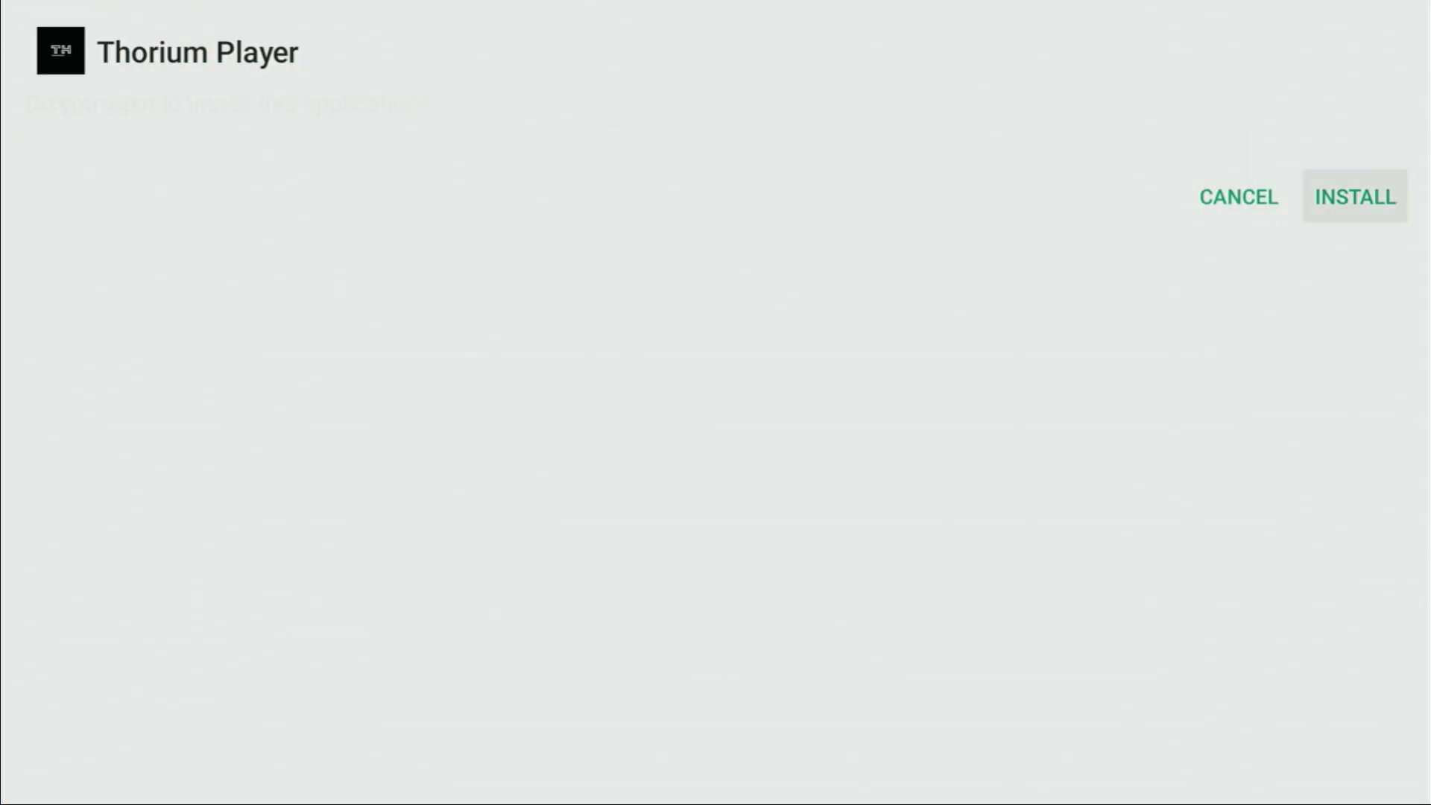
pyautogui.press('Return')
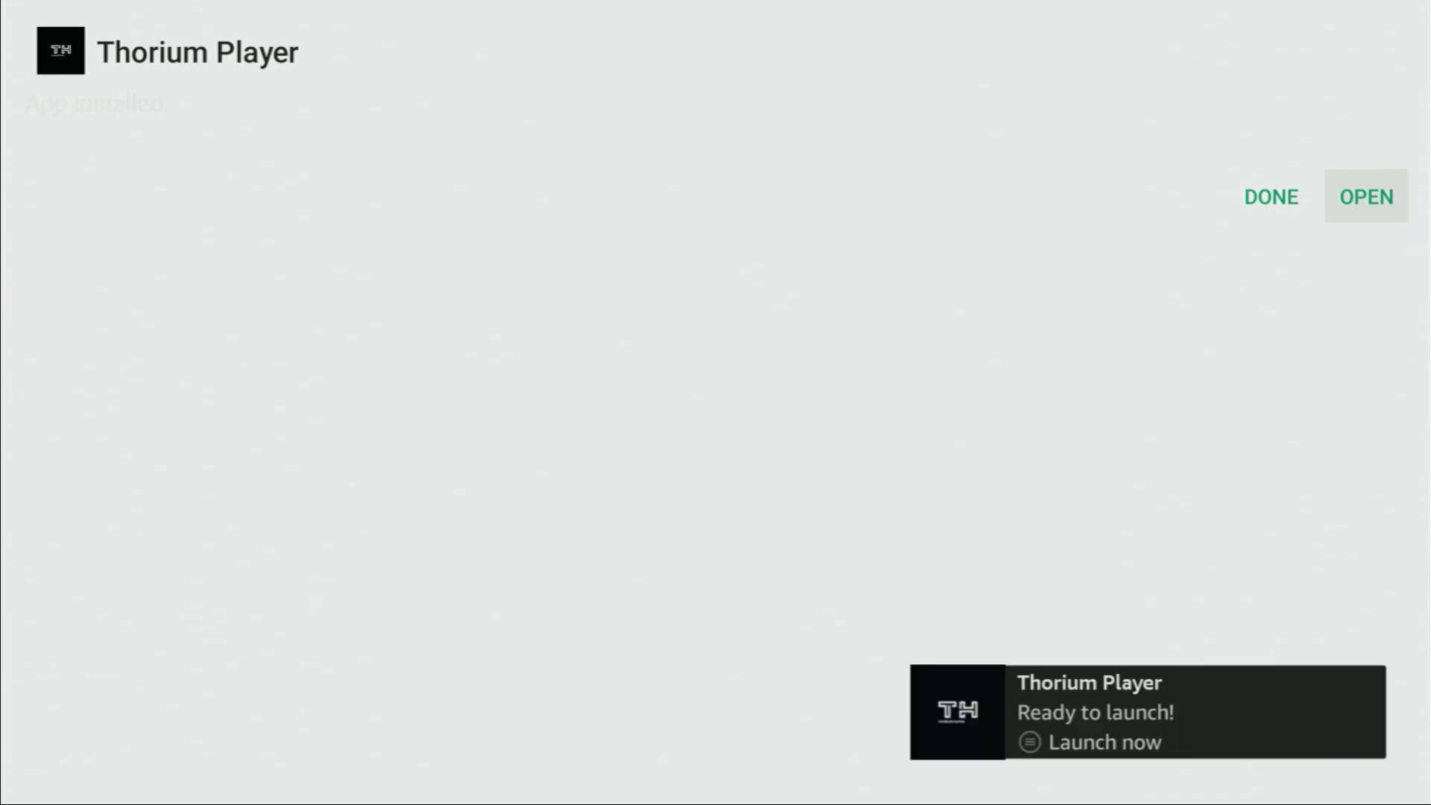
pyautogui.press('Left')
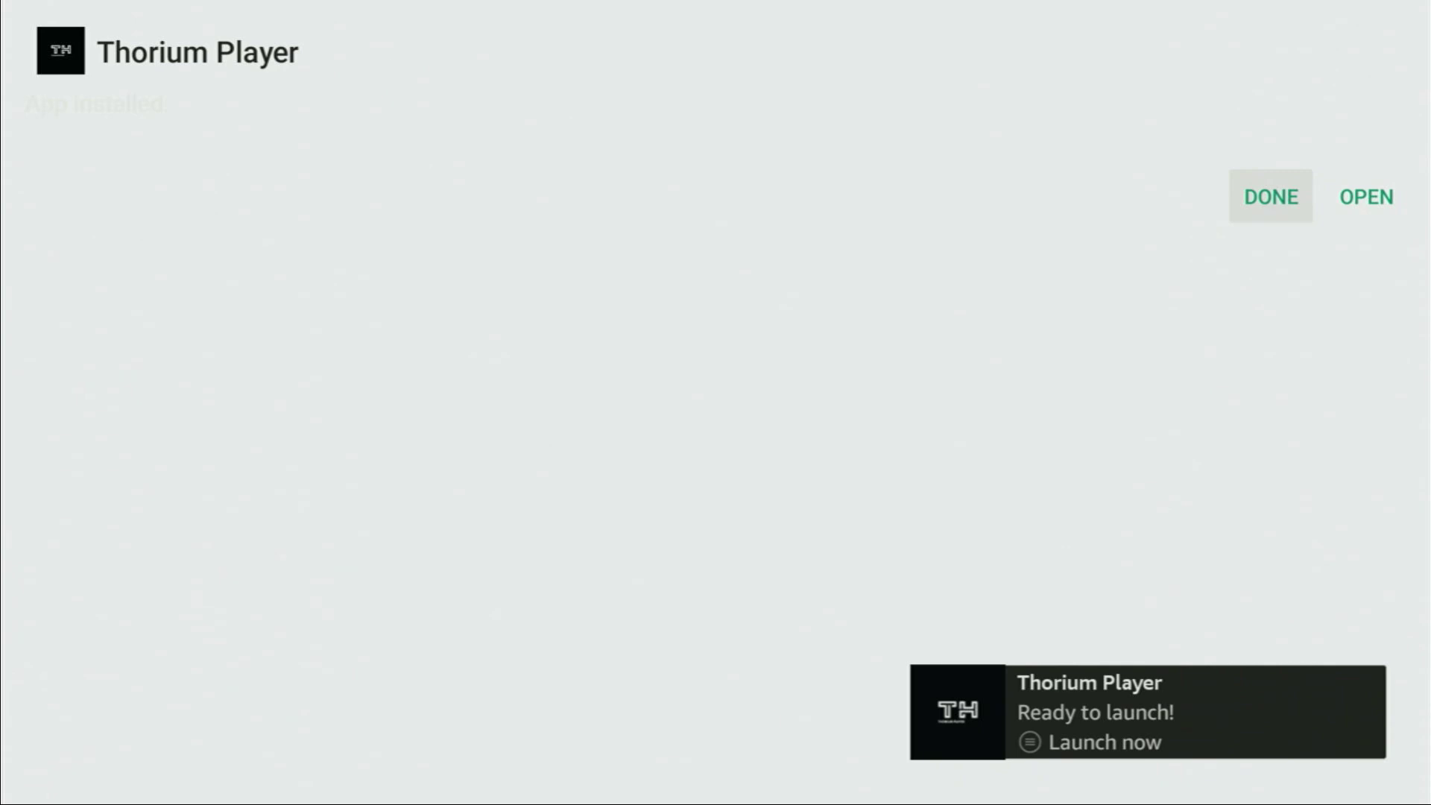
pyautogui.press('Return')
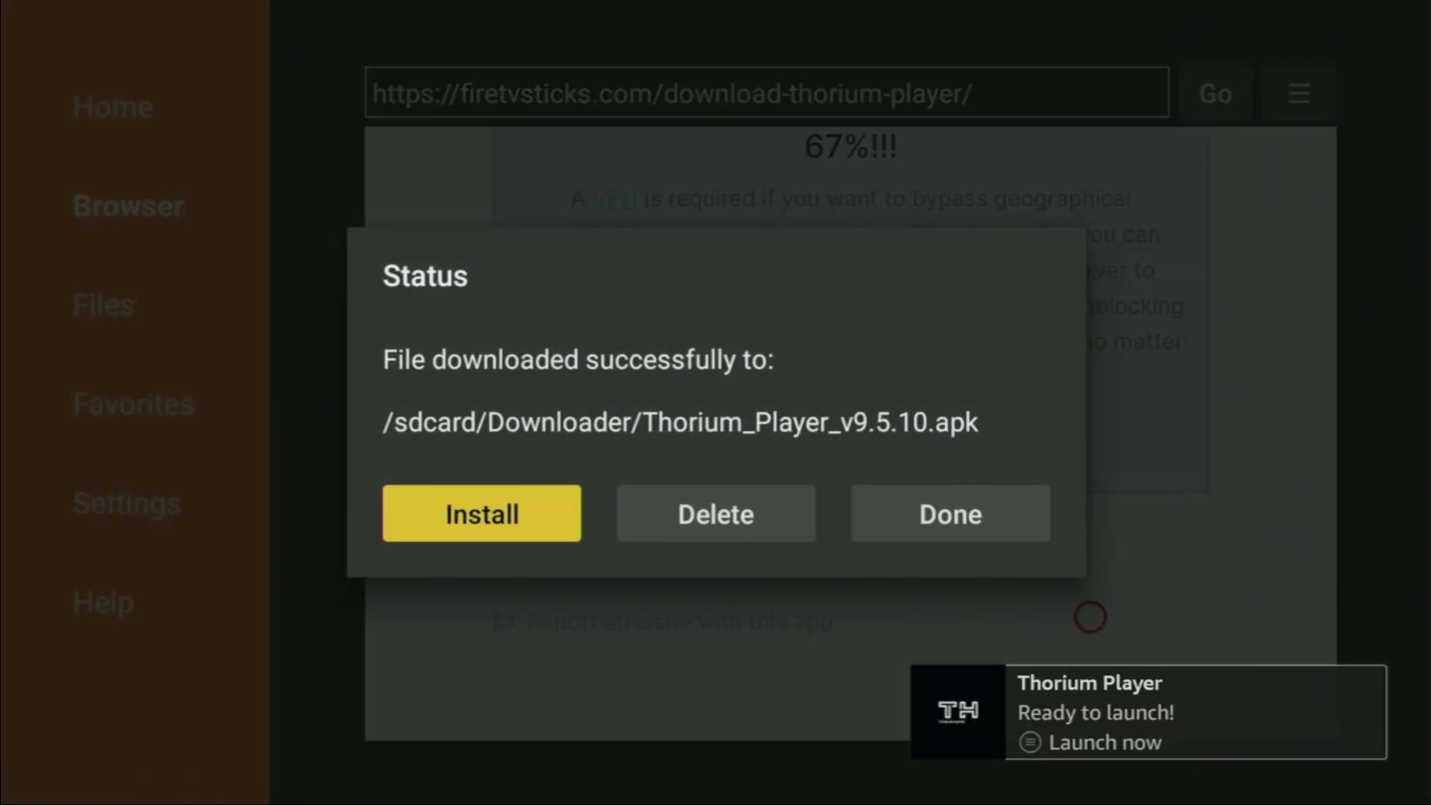
# Step: Delete Thorium_Player_v9.5.10.apk from Downloader and go back to the Fire TV Home screen
pyautogui.press('Right')
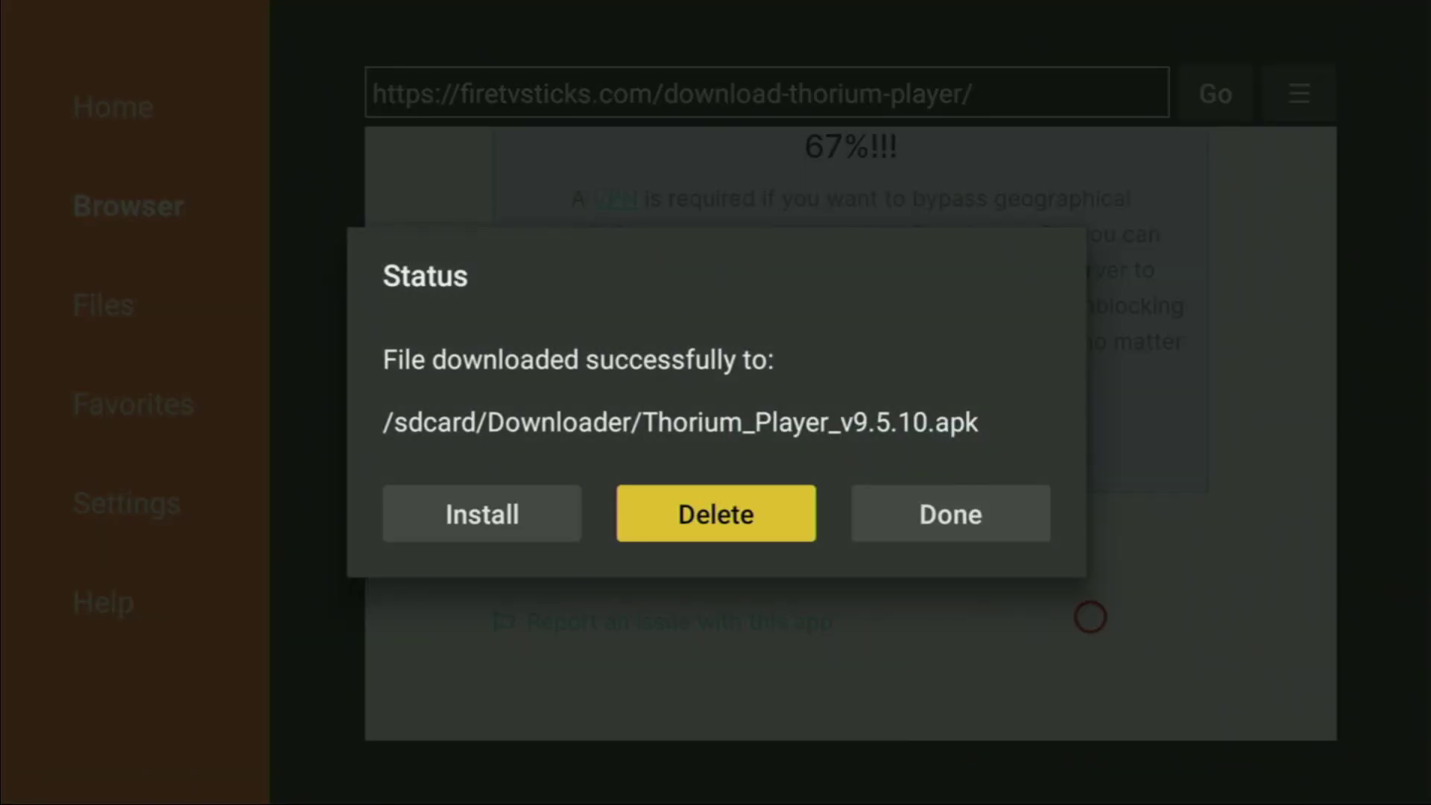
pyautogui.press('Return')
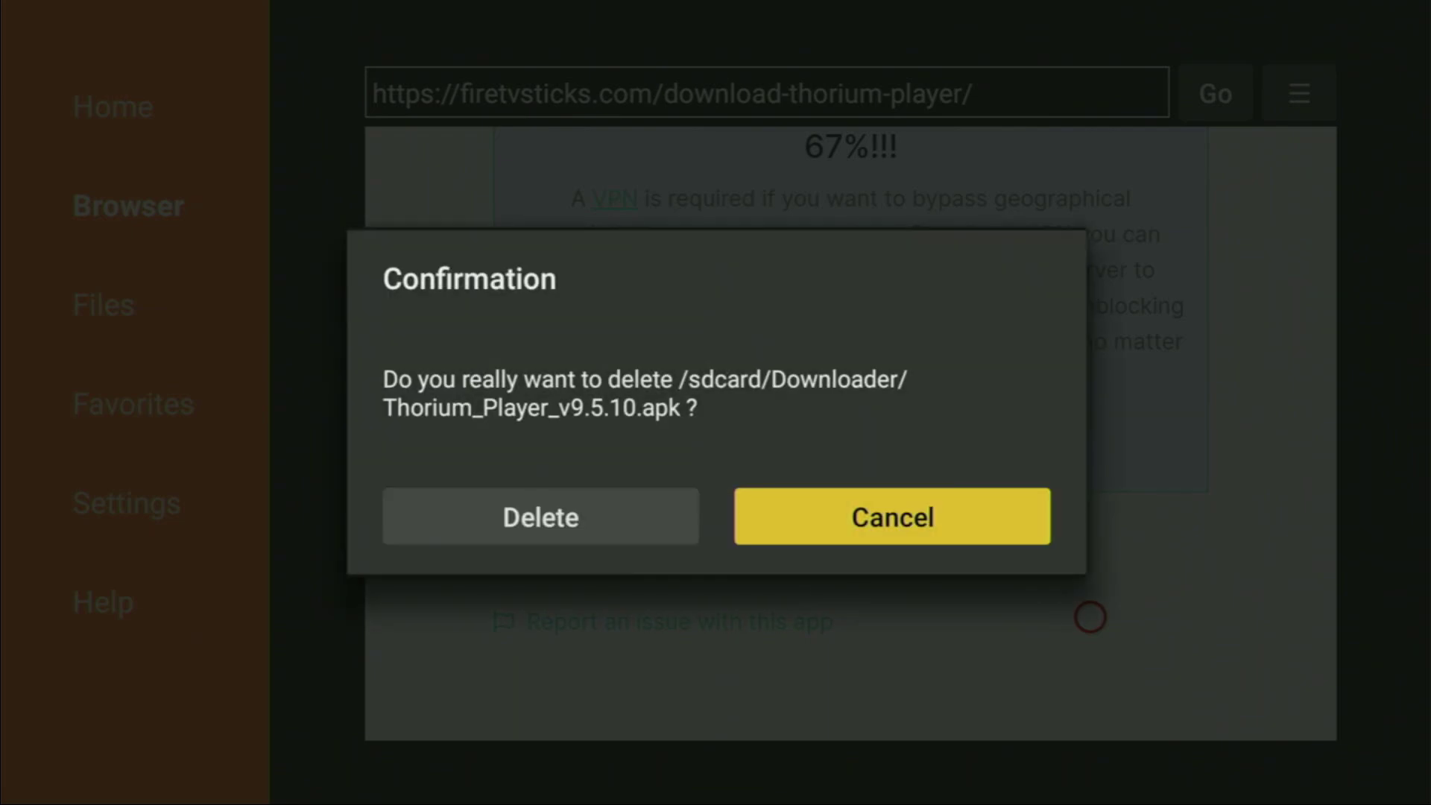
pyautogui.press('Left')
pyautogui.press('Return')
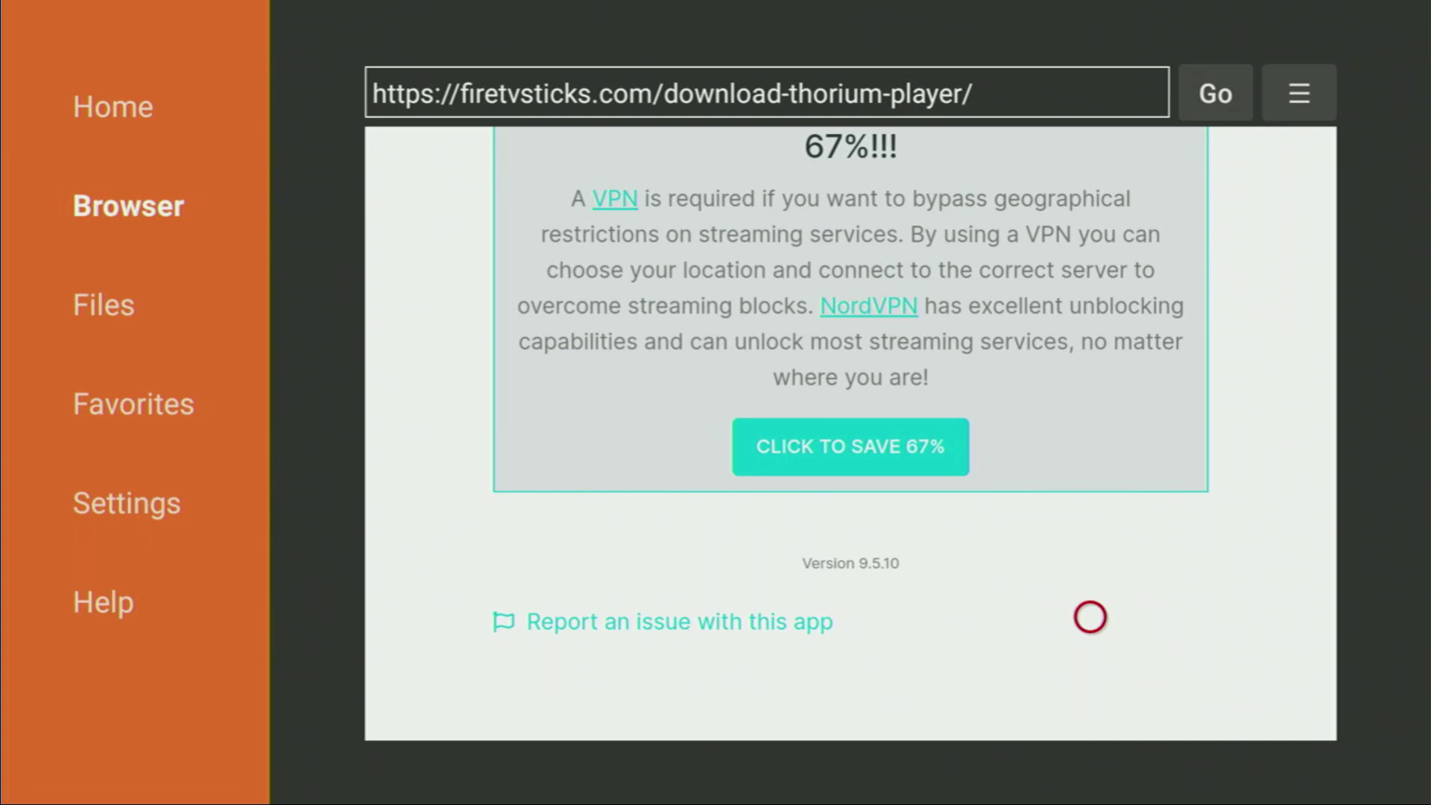
pyautogui.press('Home')
# Step: Open Your Apps & Channels and highlight the Thorium Player tile
pyautogui.press('Right')
pyautogui.press('Right')
pyautogui.press('Right')
pyautogui.press('Right')
pyautogui.press('Right')
pyautogui.press('Right')
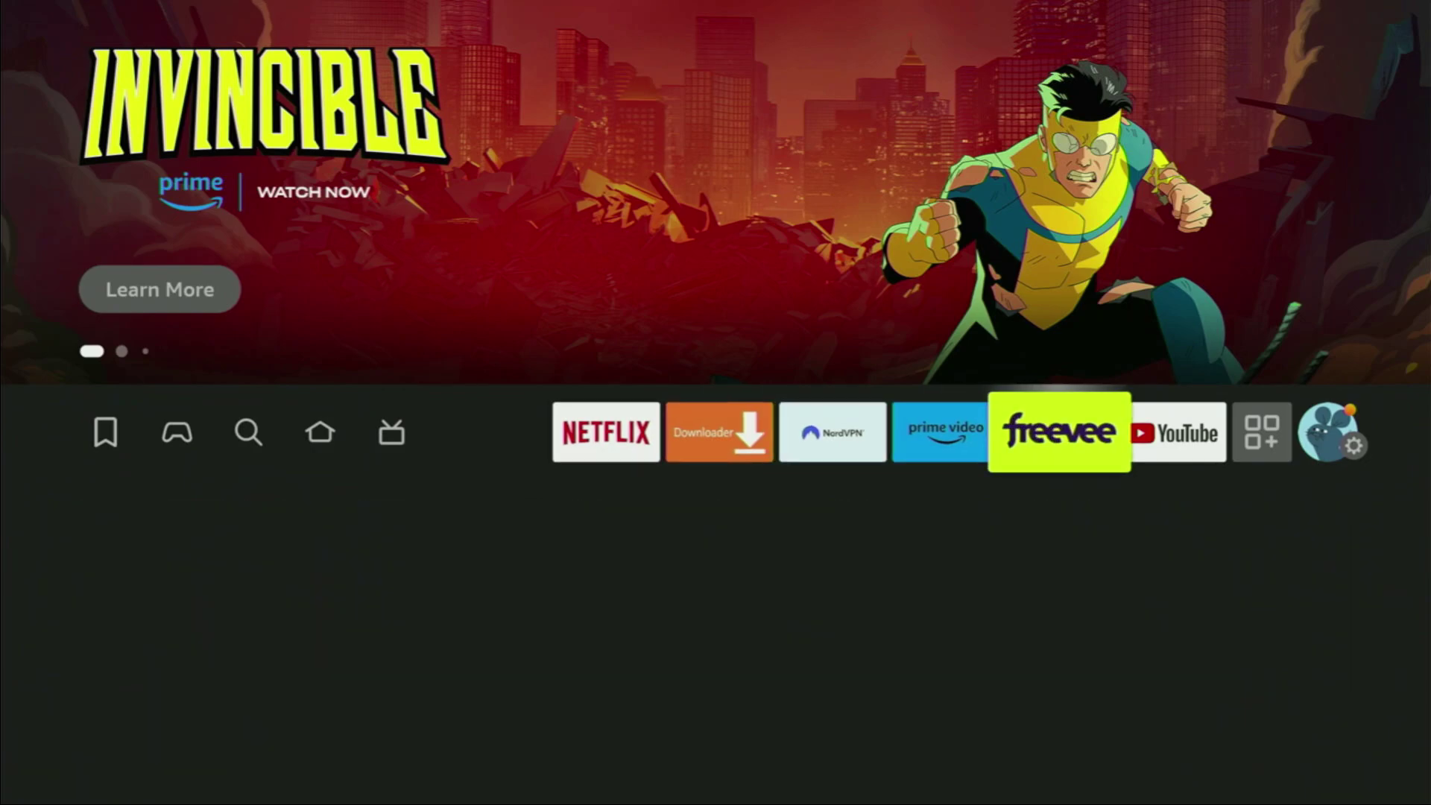
pyautogui.press('Right')
pyautogui.press('Right')
pyautogui.press('Return')
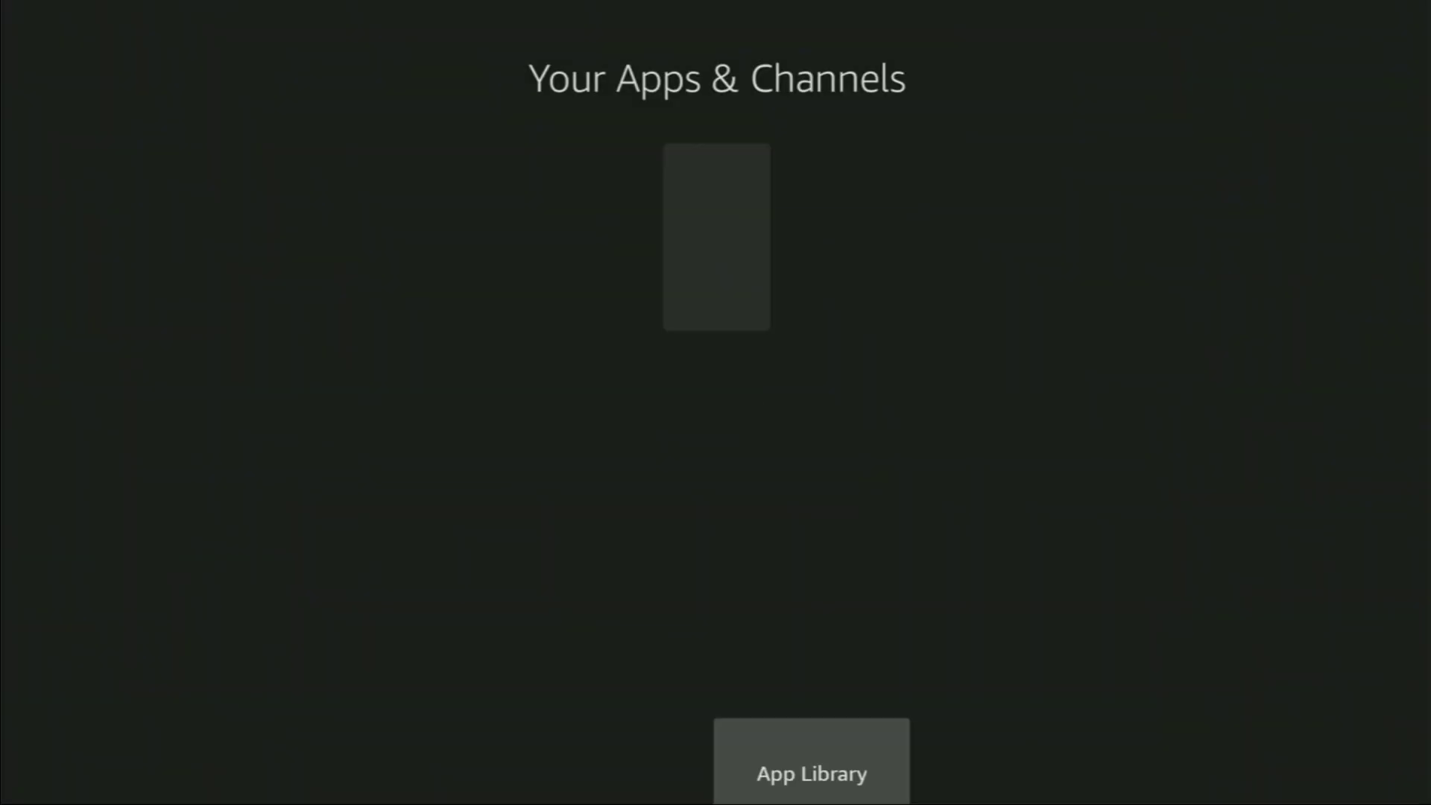
pyautogui.press('Down')
pyautogui.press('Down')
pyautogui.press('Down')
pyautogui.press('Down')
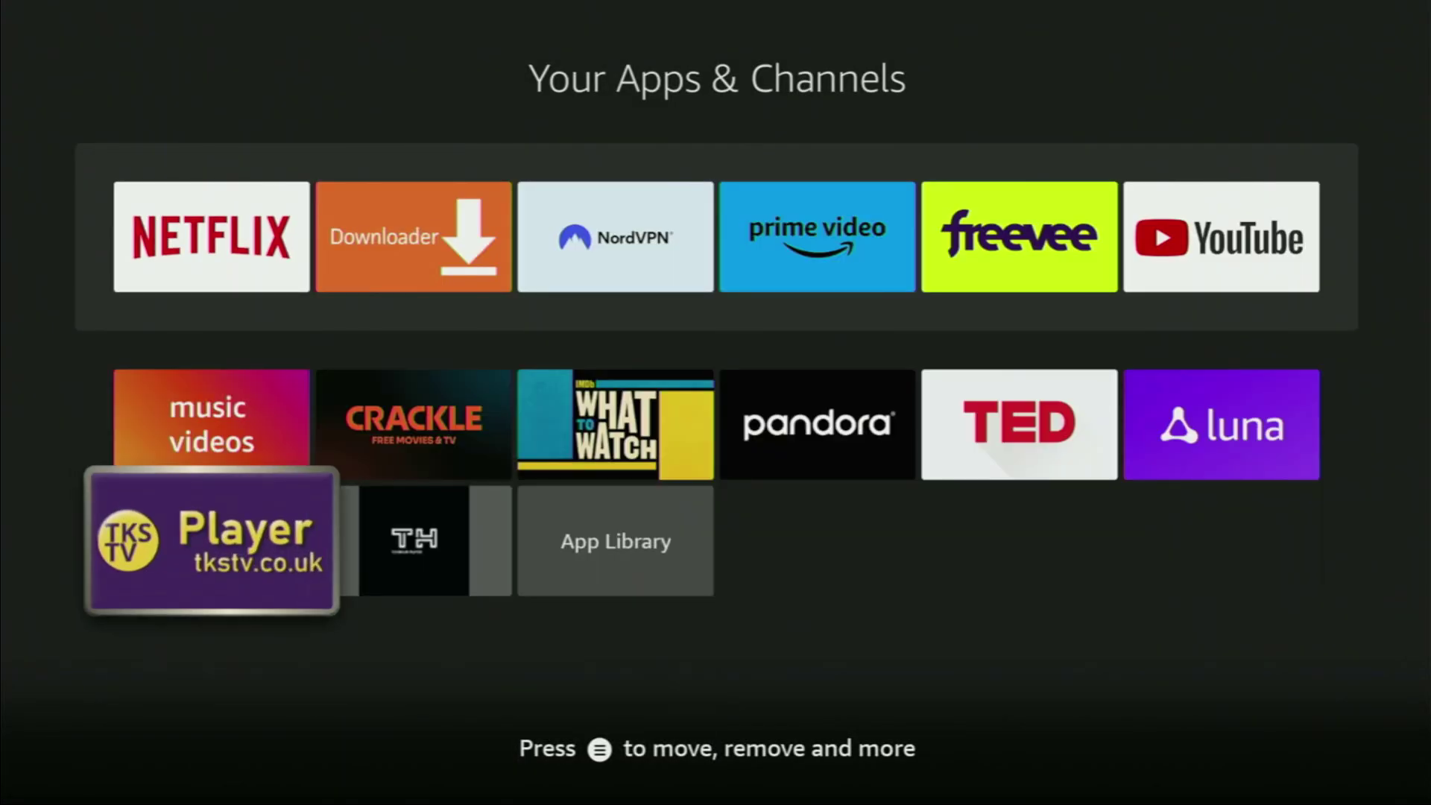
pyautogui.press('Right')
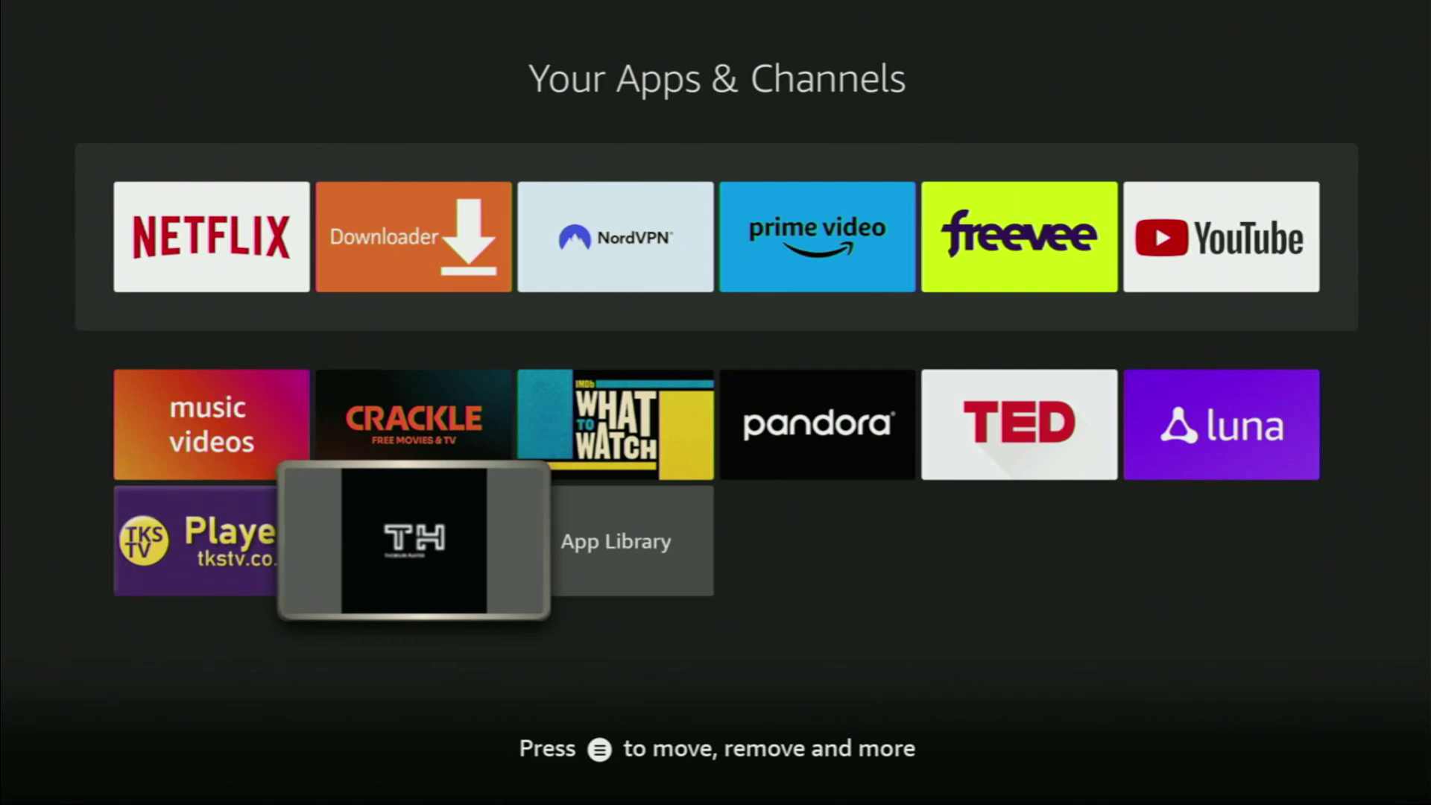
# Step: Move Thorium Player to the front of the top row, ahead of Netflix
pyautogui.press('Menu')
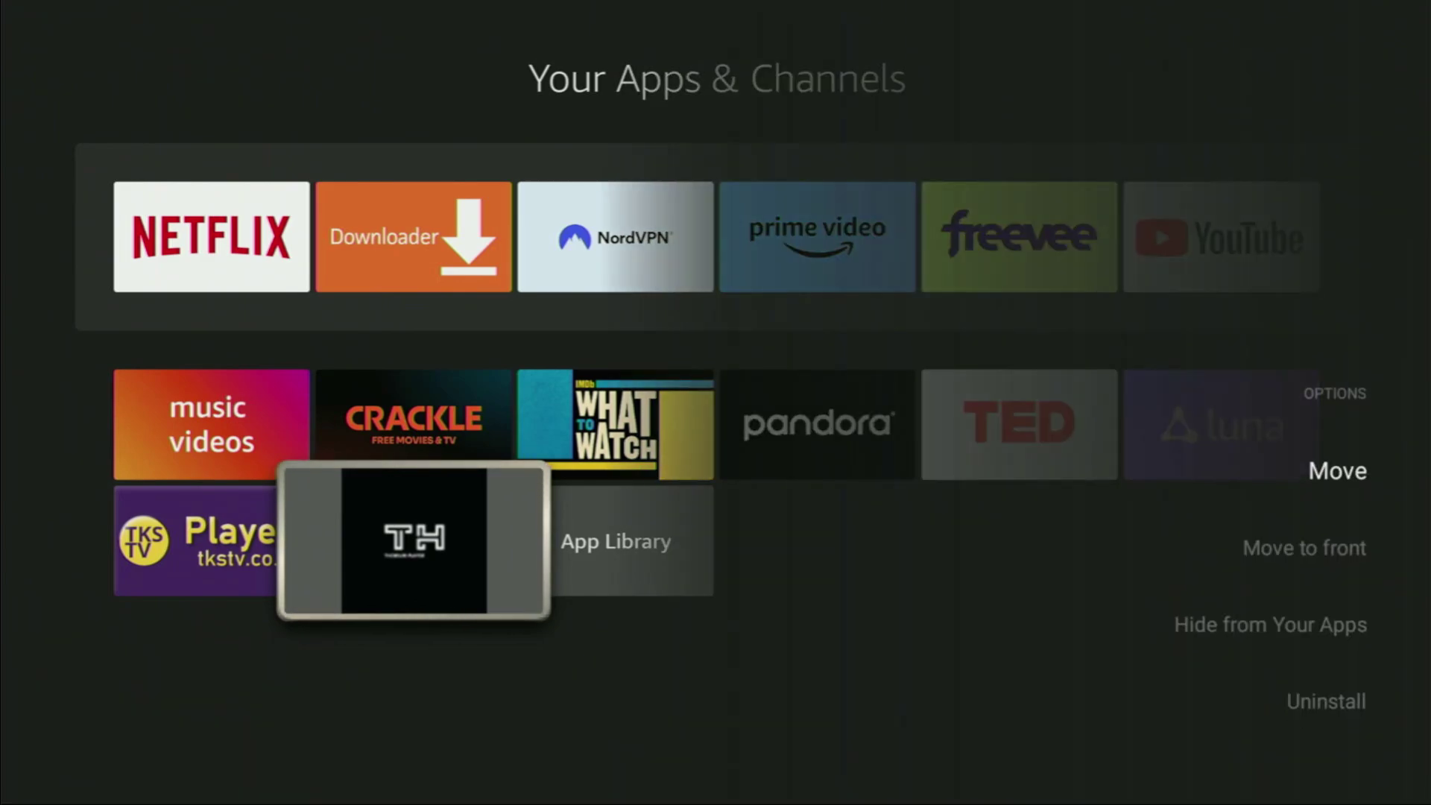
pyautogui.press('Down')
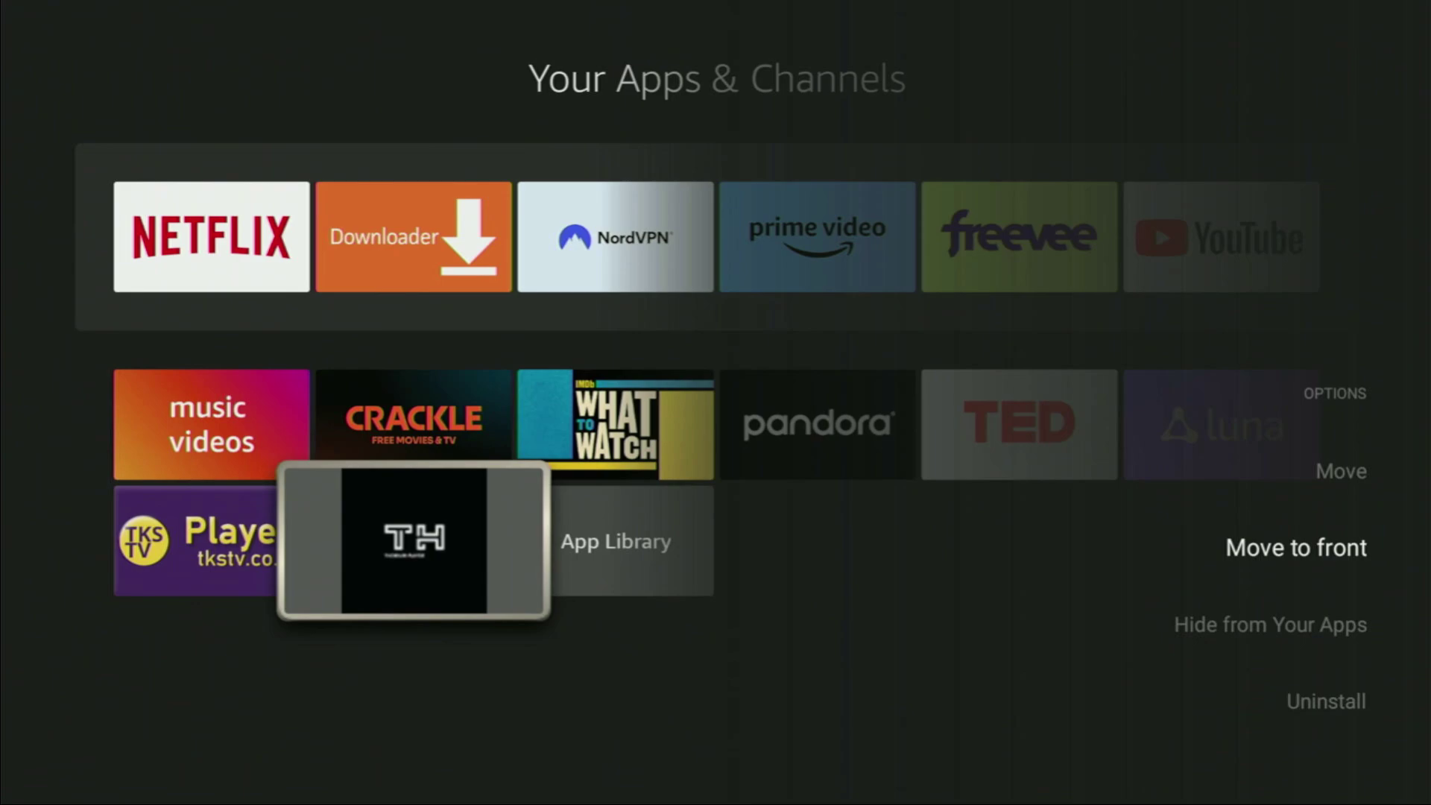
pyautogui.press('Return')
pyautogui.press('Down')
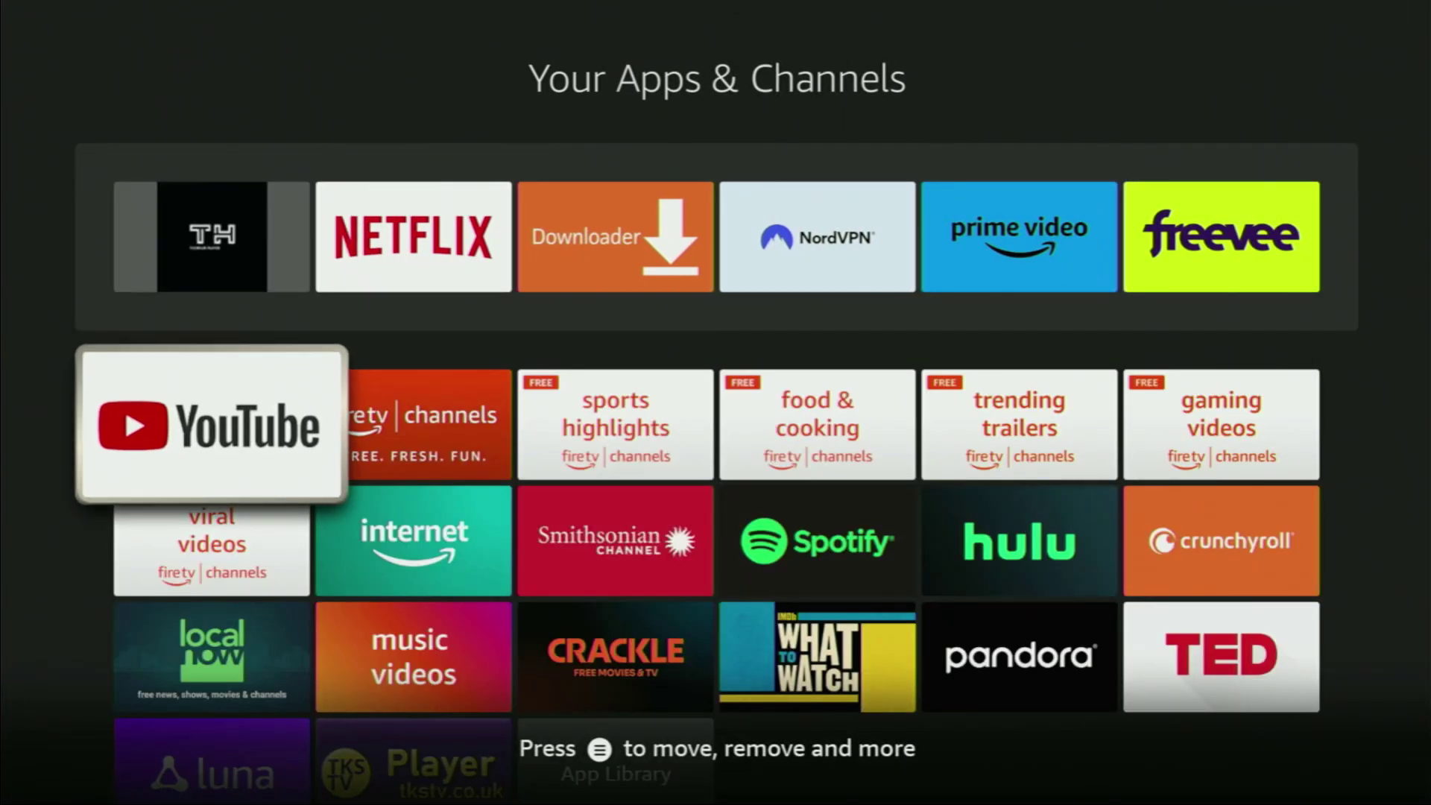
pyautogui.press('Up')
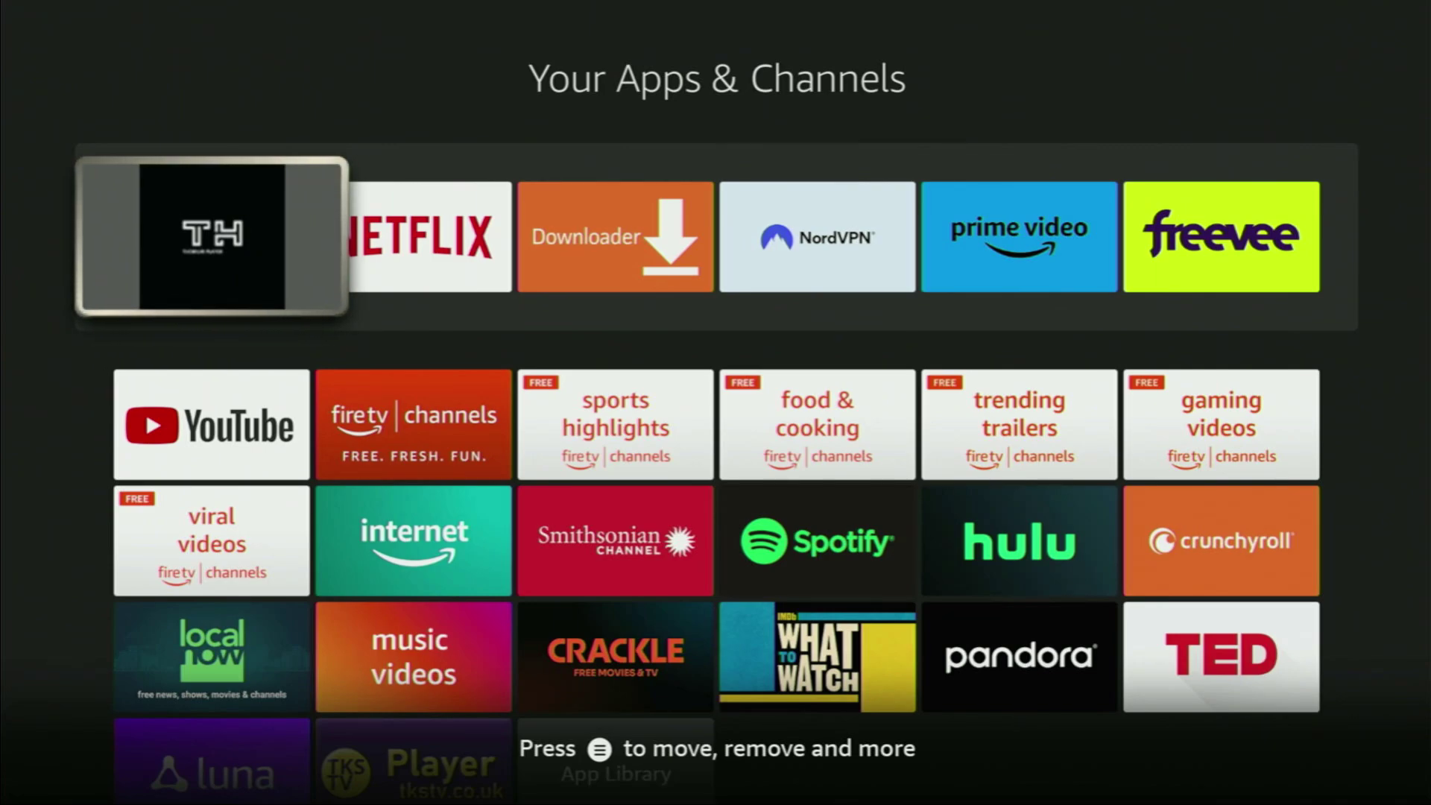
pyautogui.press('Right')
pyautogui.press('Right')
pyautogui.press('Right')
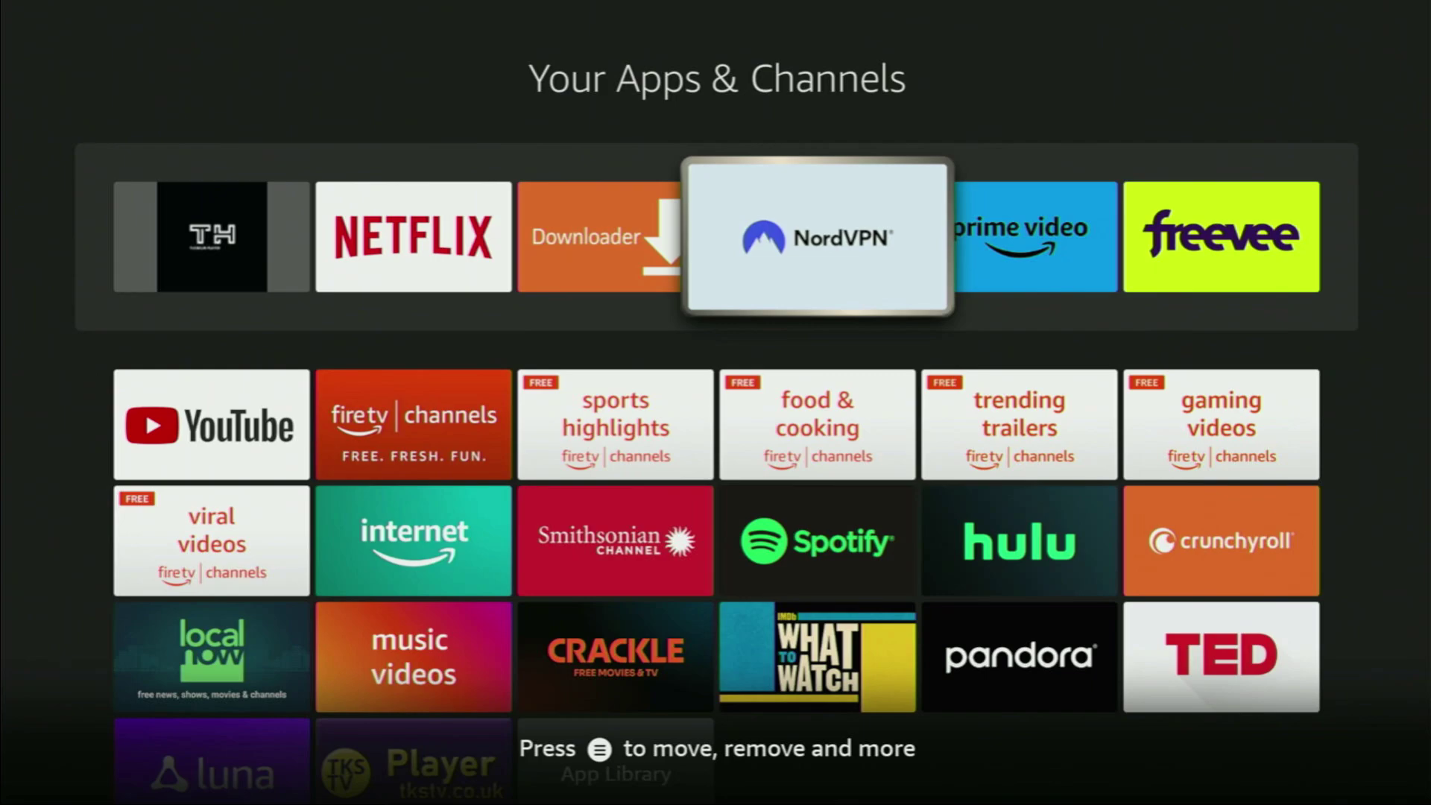